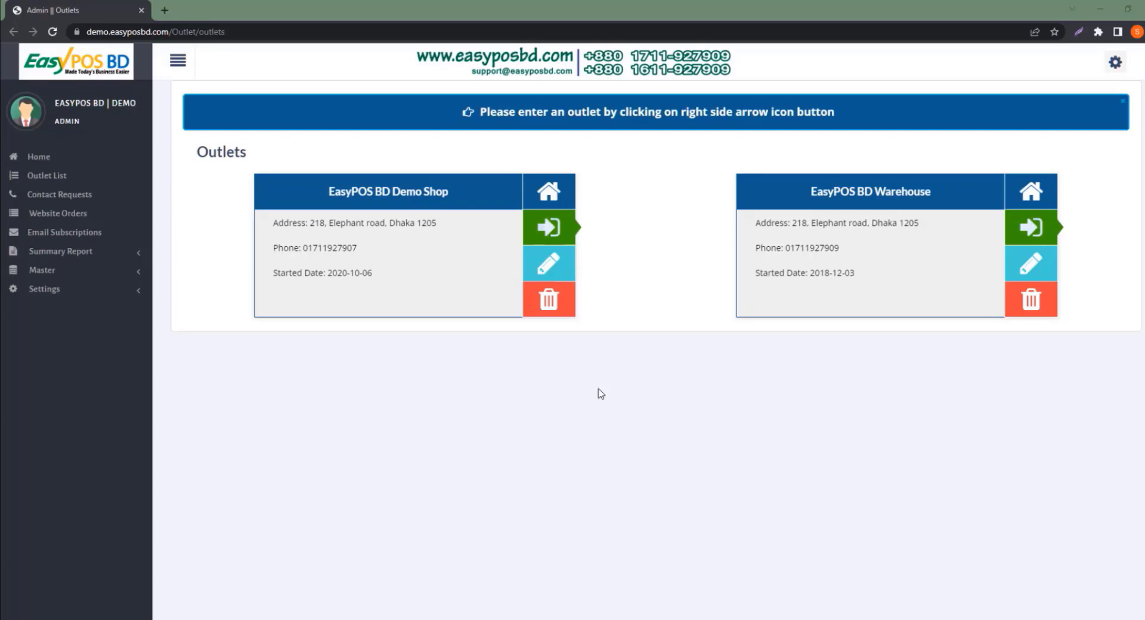
Enter the EasyPOS BD Demo Shop outlet and open a new purchase entry
{"action": "left_click", "coordinate": [556, 230]}
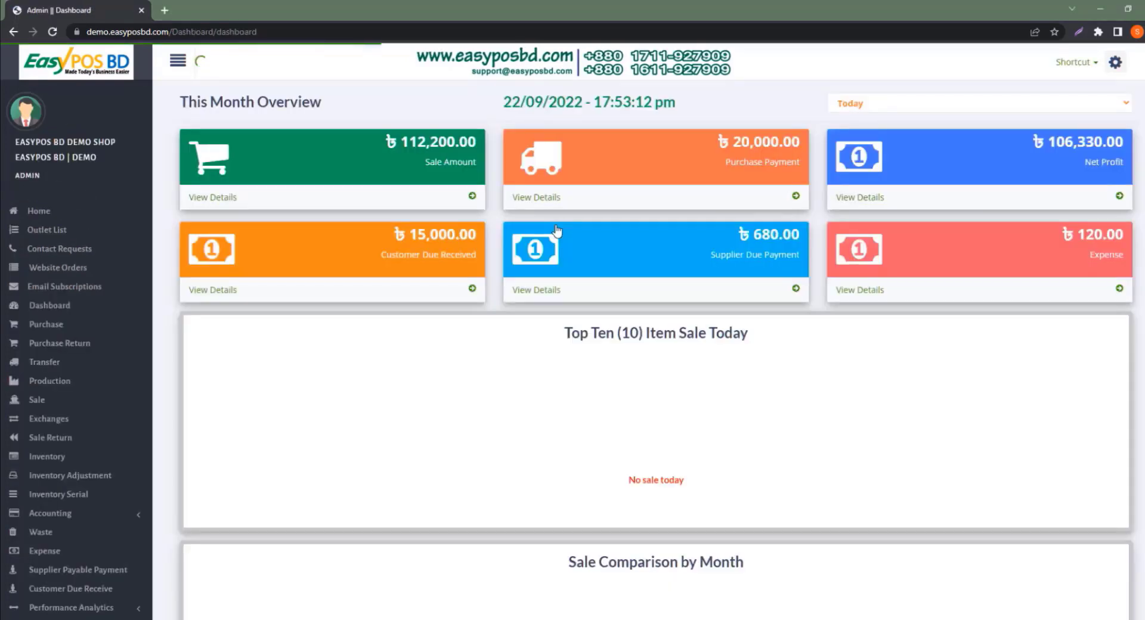
{"action": "left_click", "coordinate": [57, 324]}
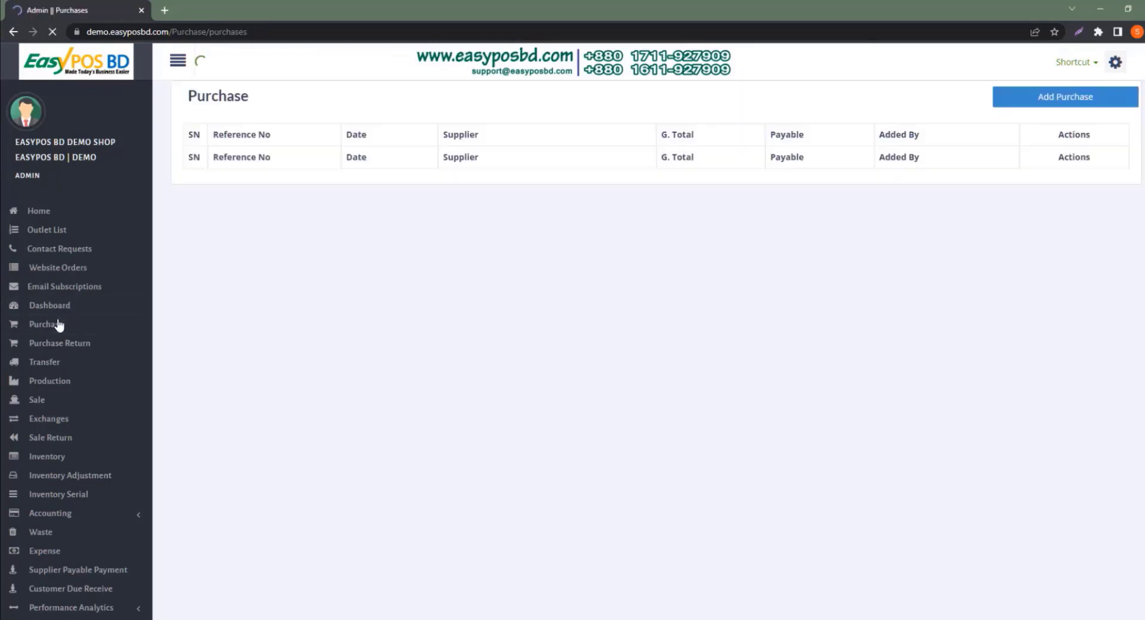
{"action": "left_click", "coordinate": [1023, 105]}
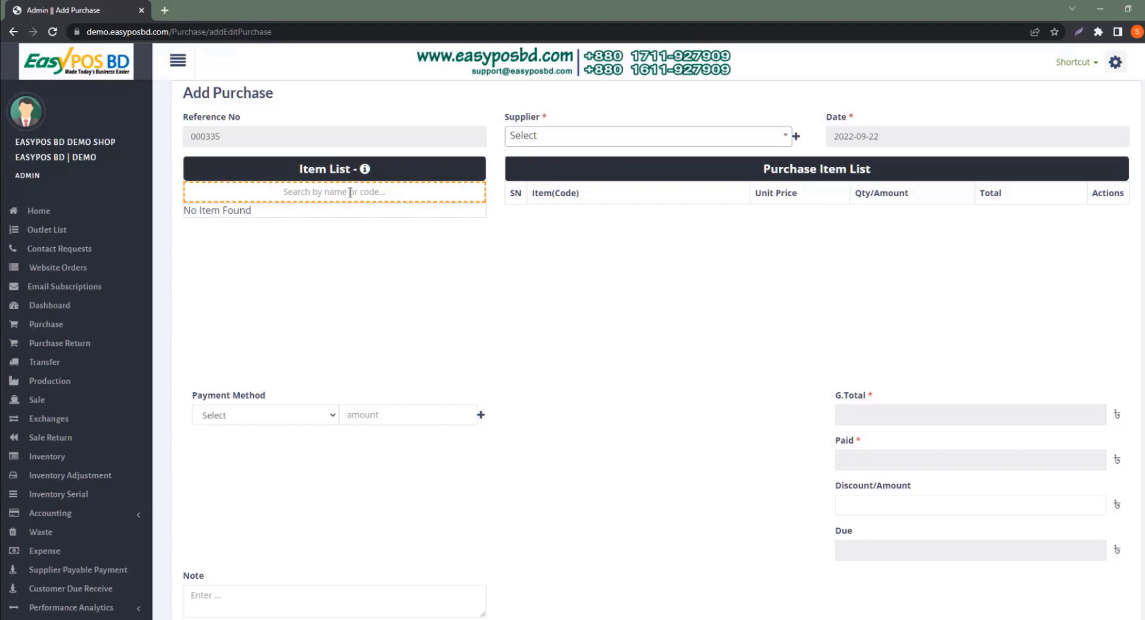
Add All Time Milk Bread 350g, Pepsi 250ml and H&S SHAMPOO 2 IN1 CLASSIC CLEAN to the purchase item list
{"action": "type", "text": "all tim"}
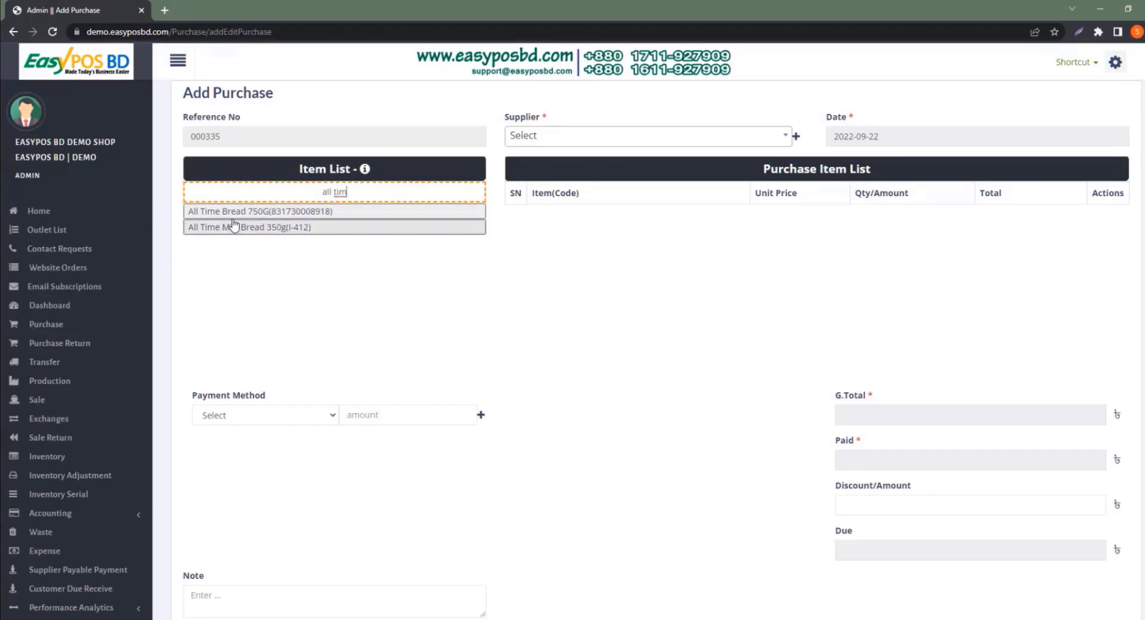
{"action": "left_click", "coordinate": [255, 227]}
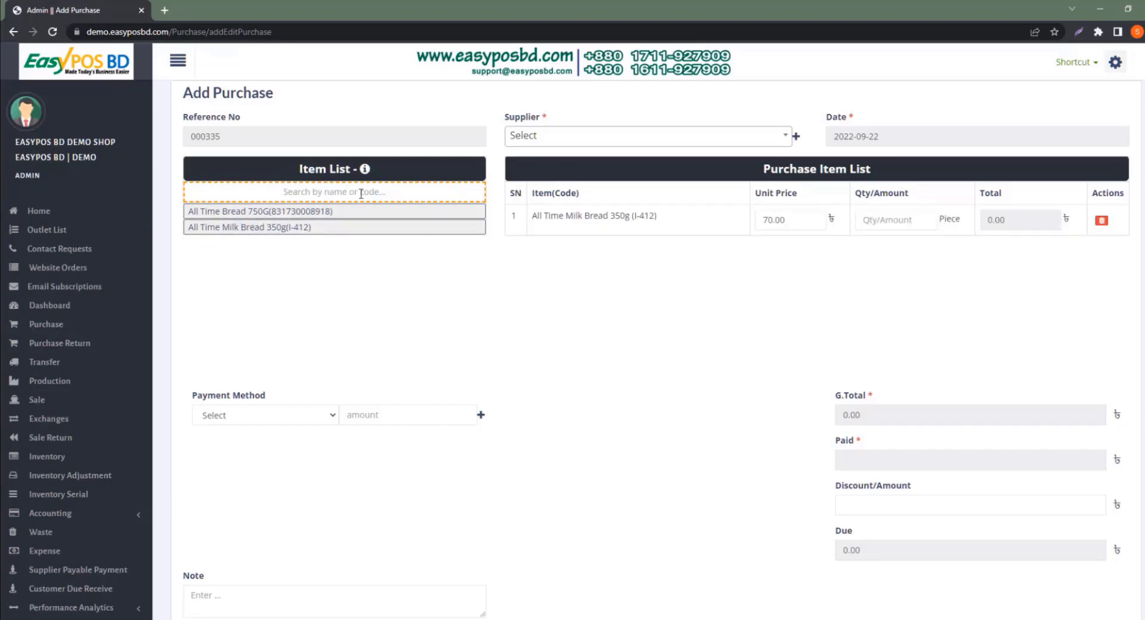
{"action": "type", "text": "peps"}
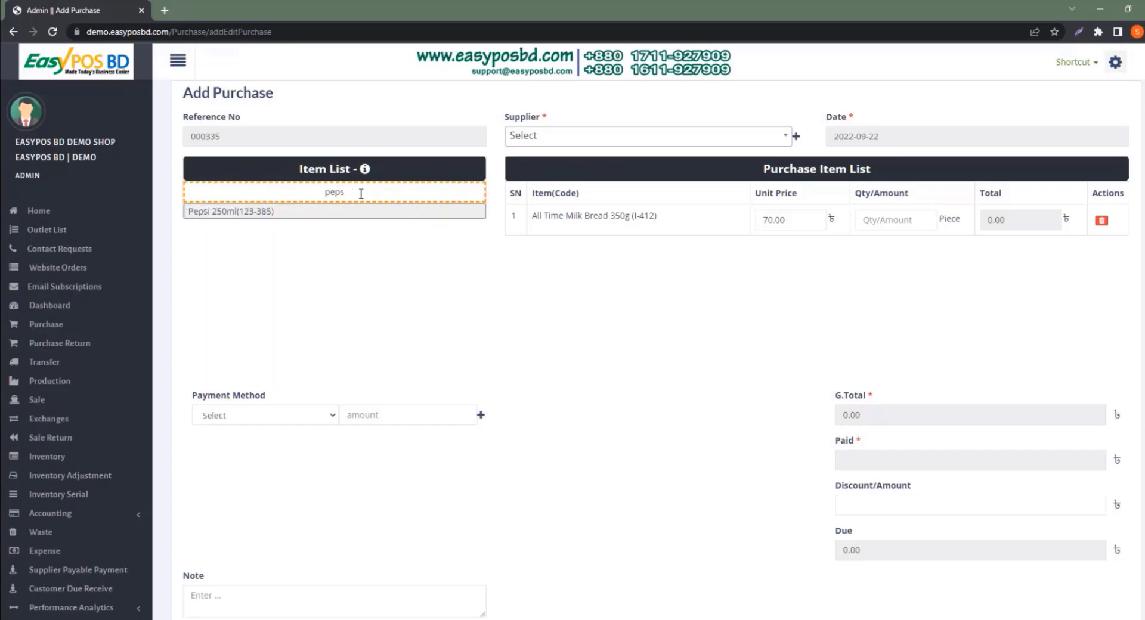
{"action": "left_click", "coordinate": [257, 213]}
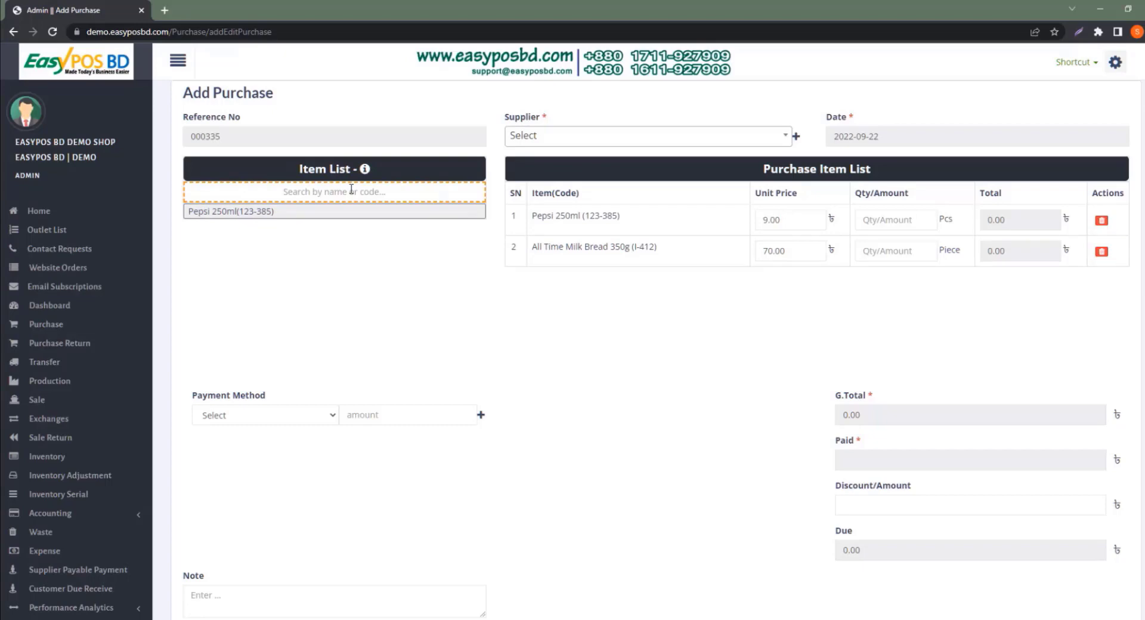
{"action": "type", "text": "a"}
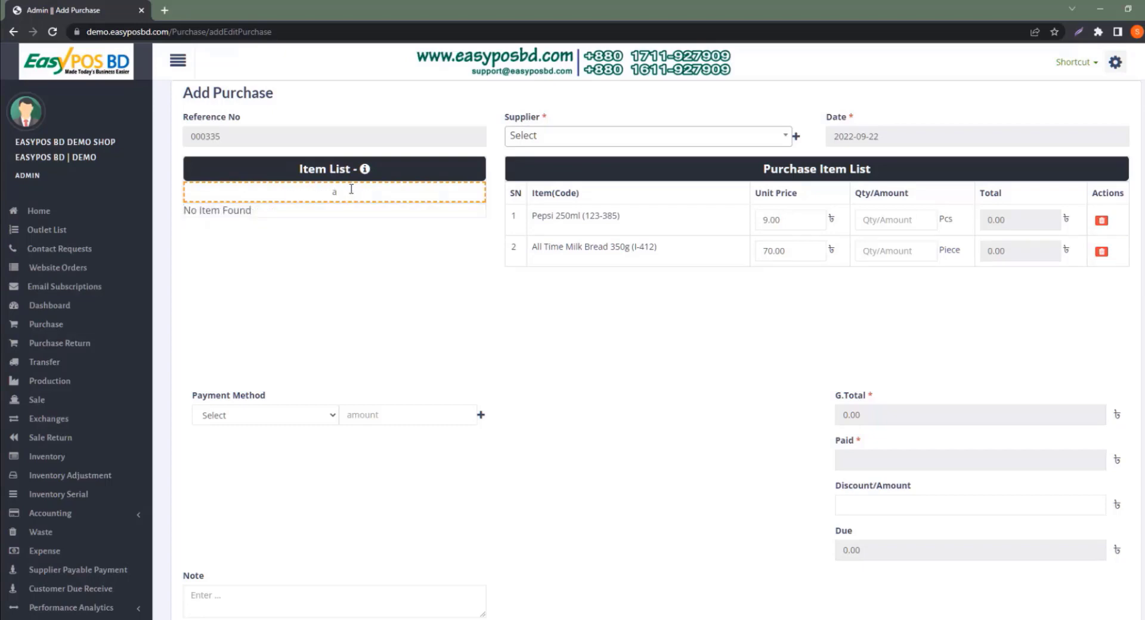
{"action": "key", "text": "BackSpace"}
{"action": "type", "text": "sham"}
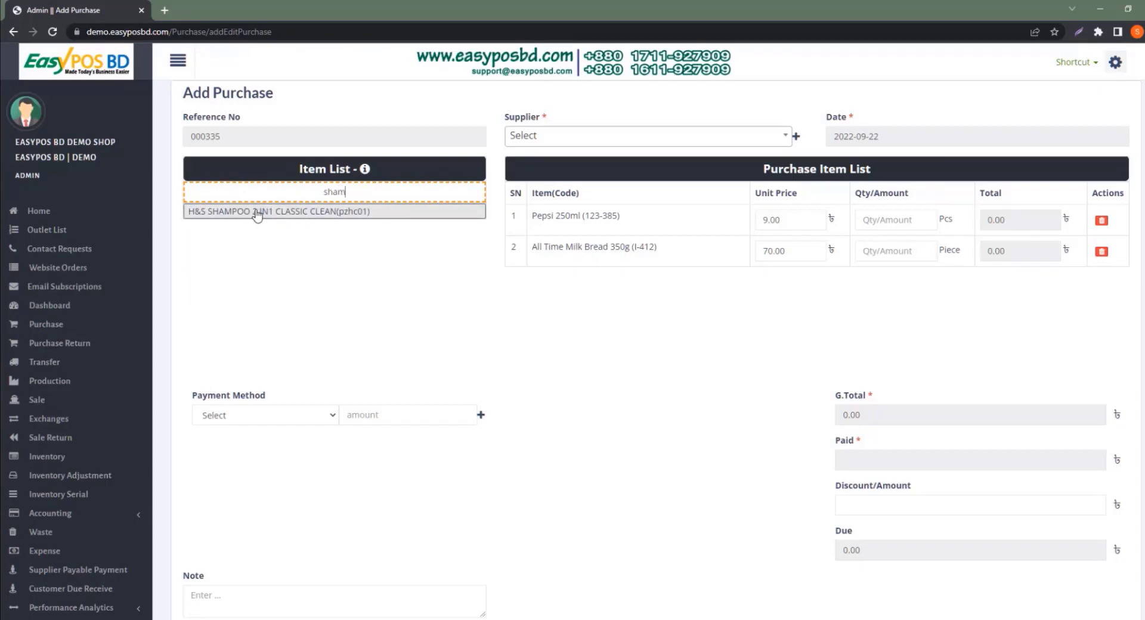
{"action": "left_click", "coordinate": [313, 213]}
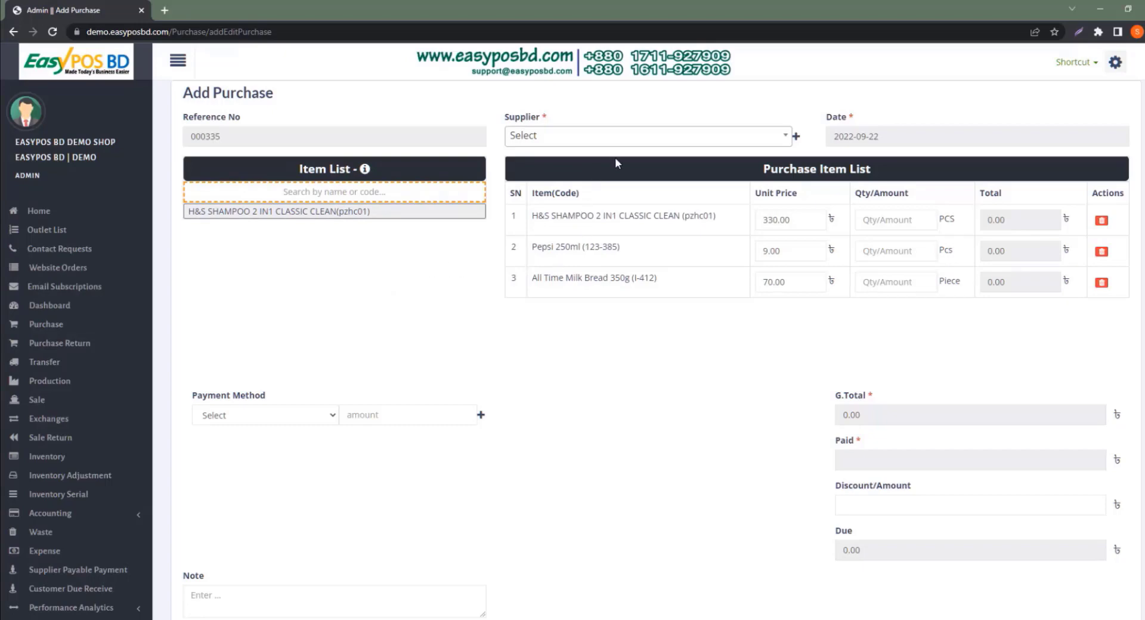
{"action": "left_click", "coordinate": [634, 141]}
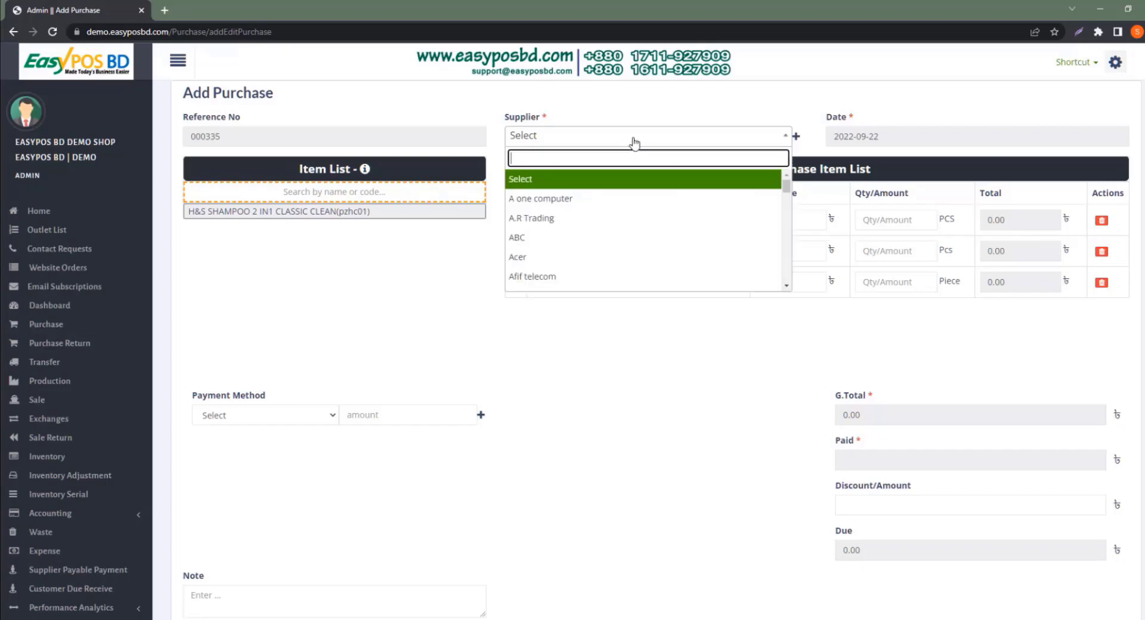
{"action": "scroll", "coordinate": [626, 217], "scroll_direction": "down", "scroll_amount": 3}
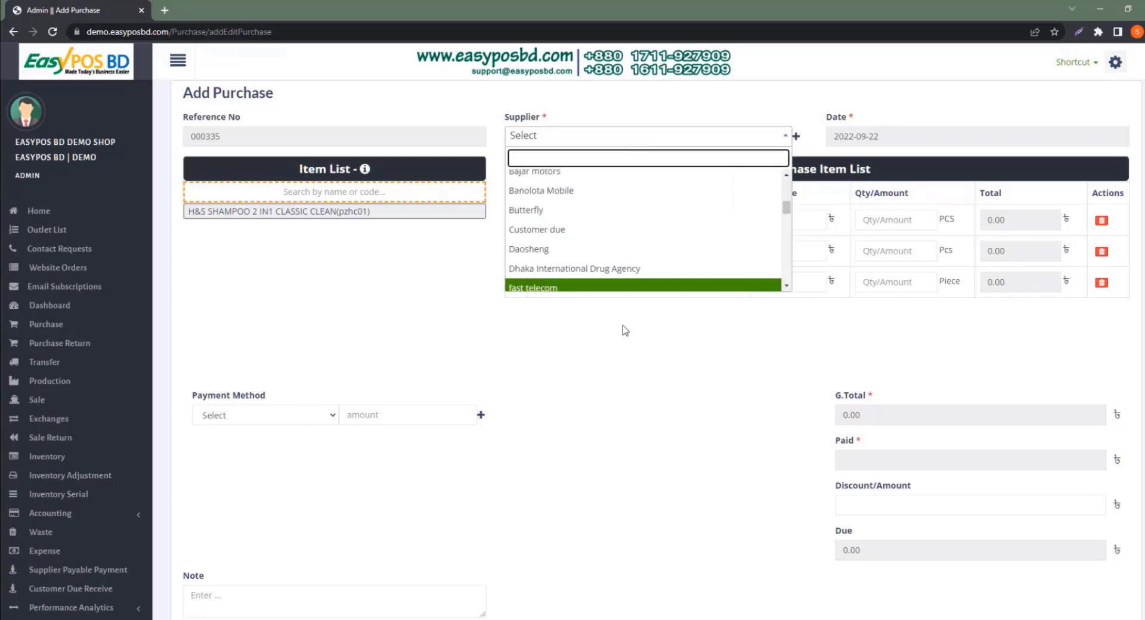
{"action": "left_click", "coordinate": [628, 319]}
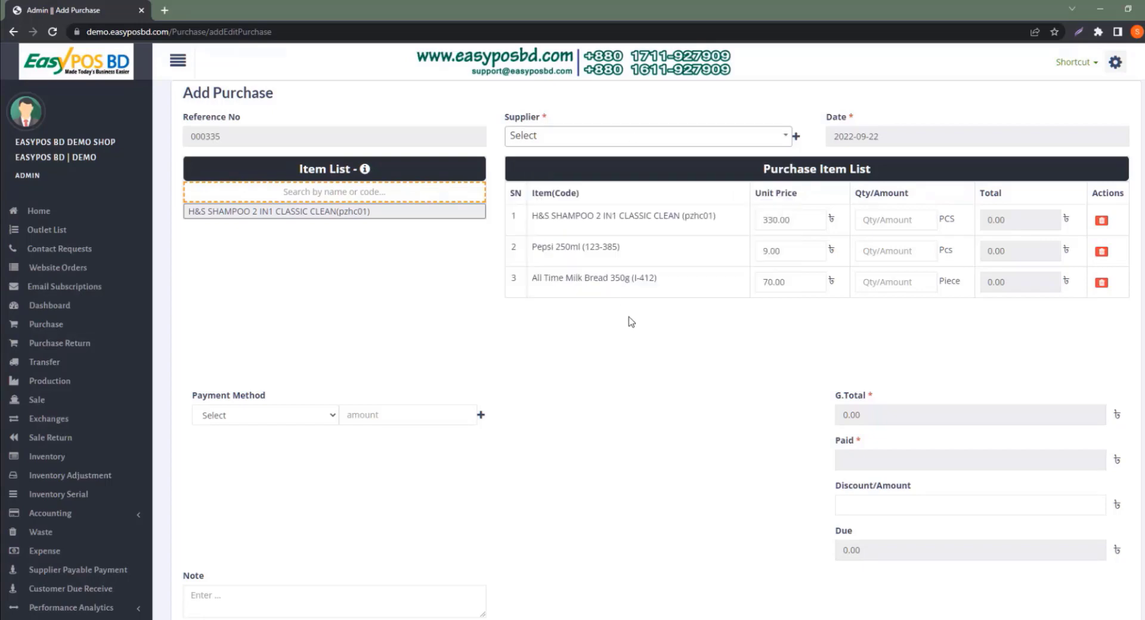
Start a new supplier record named GK TRADING and enter the contact person's name
{"action": "left_click", "coordinate": [796, 137]}
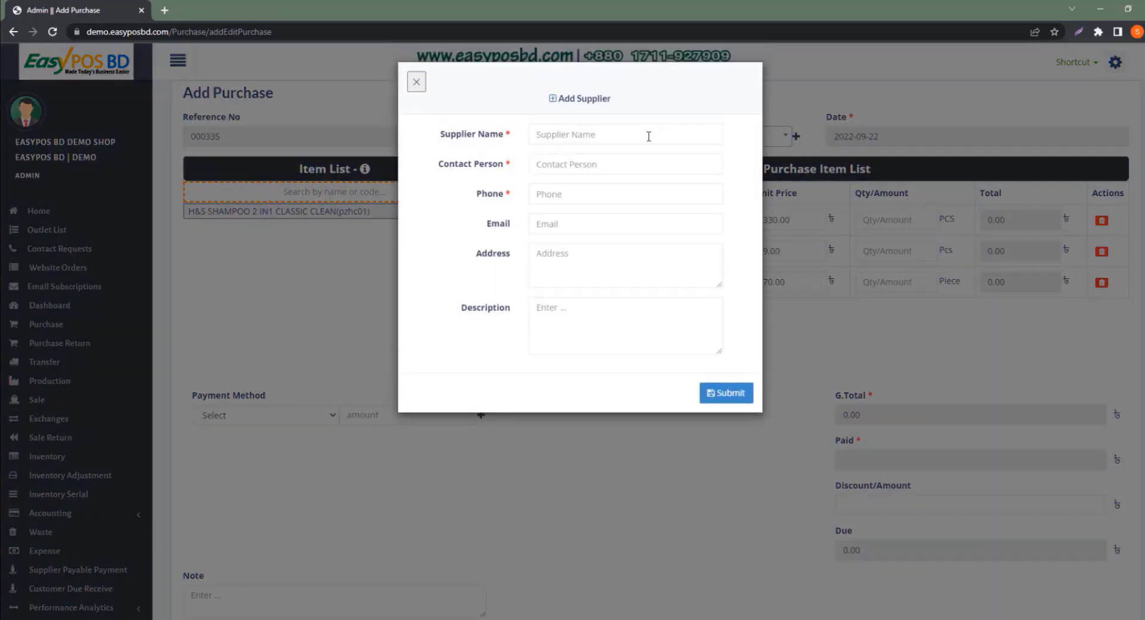
{"action": "left_click", "coordinate": [649, 135]}
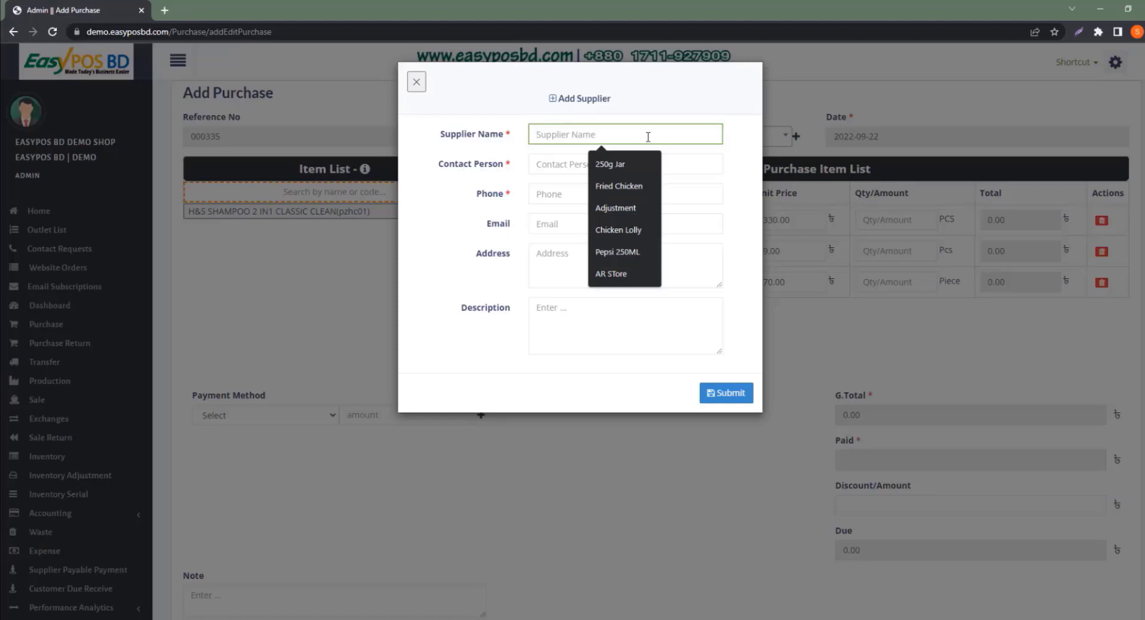
{"action": "type", "text": "GK "}
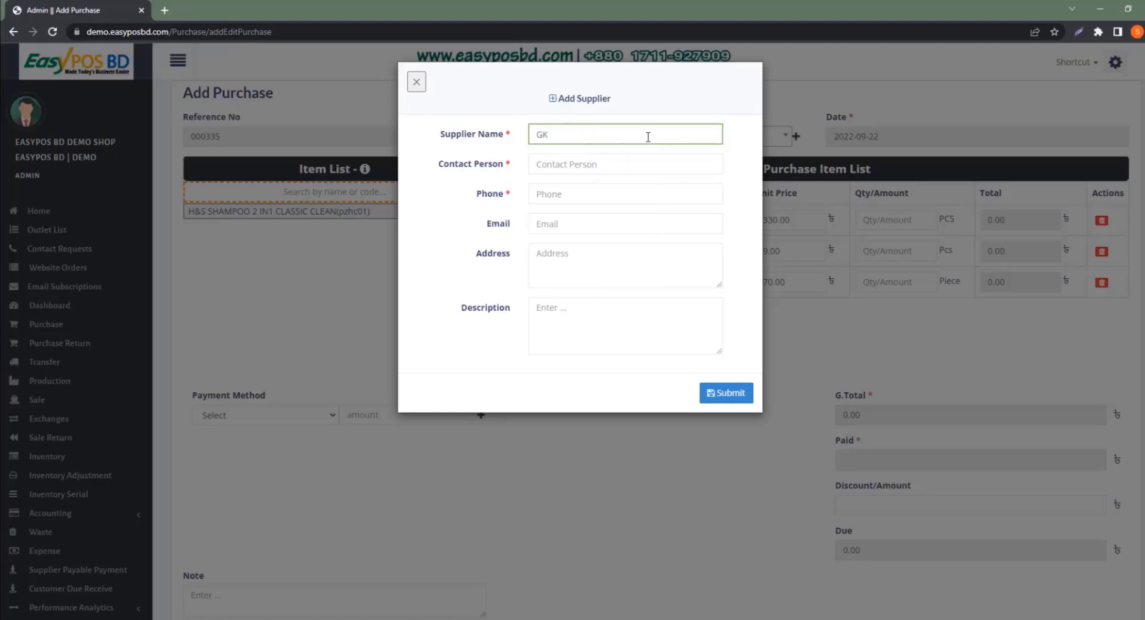
{"action": "type", "text": "TRADING"}
{"action": "left_click", "coordinate": [602, 166]}
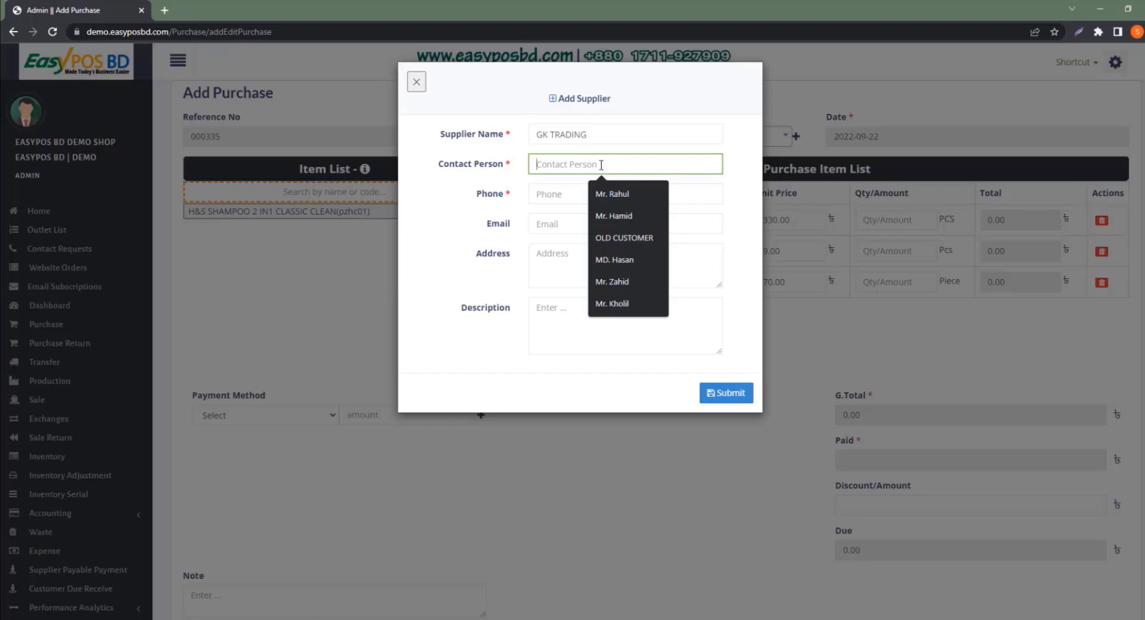
{"action": "type", "text": "Md"}
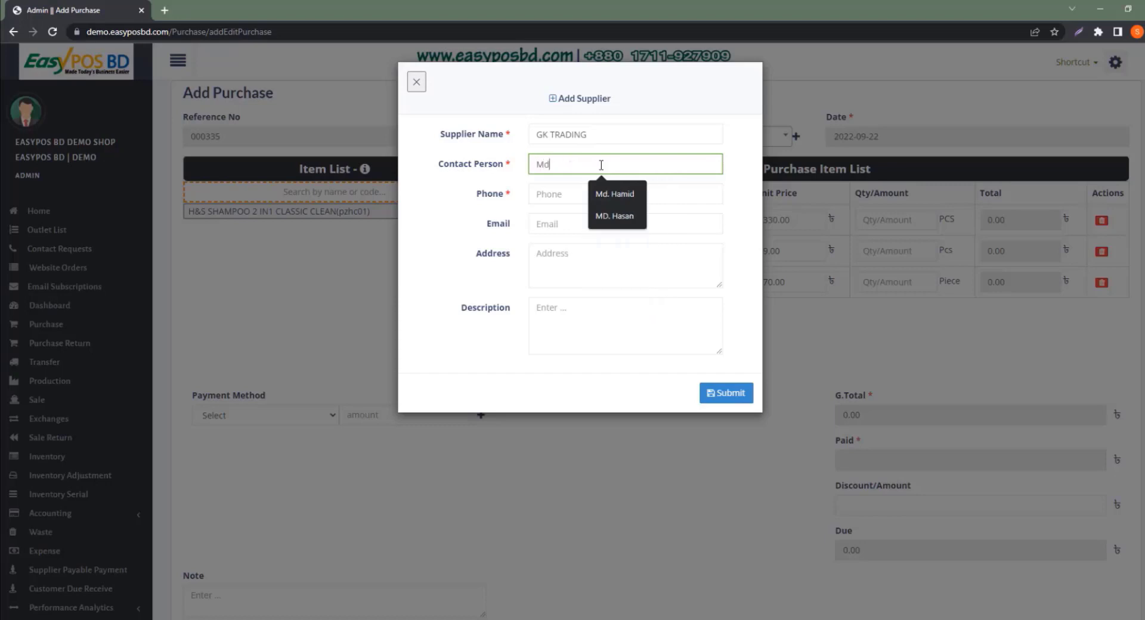
{"action": "type", "text": ". Ratul"}
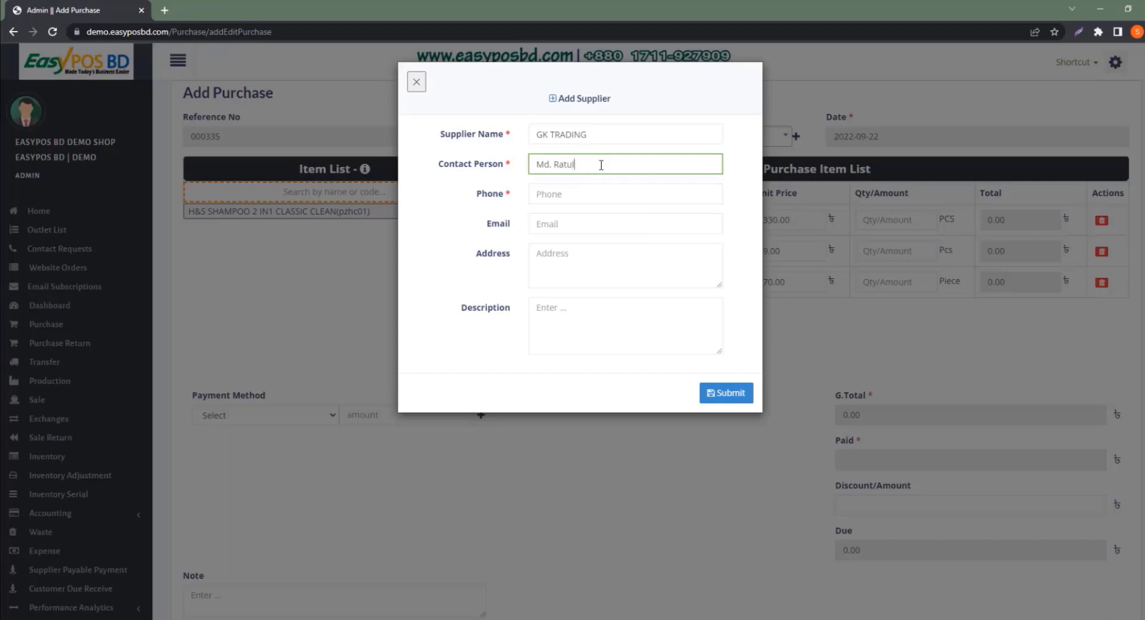
Enter the supplier's phone number, leave the email, address and description empty, and submit the new supplier
{"action": "left_click", "coordinate": [603, 192]}
{"action": "type", "text": "01"}
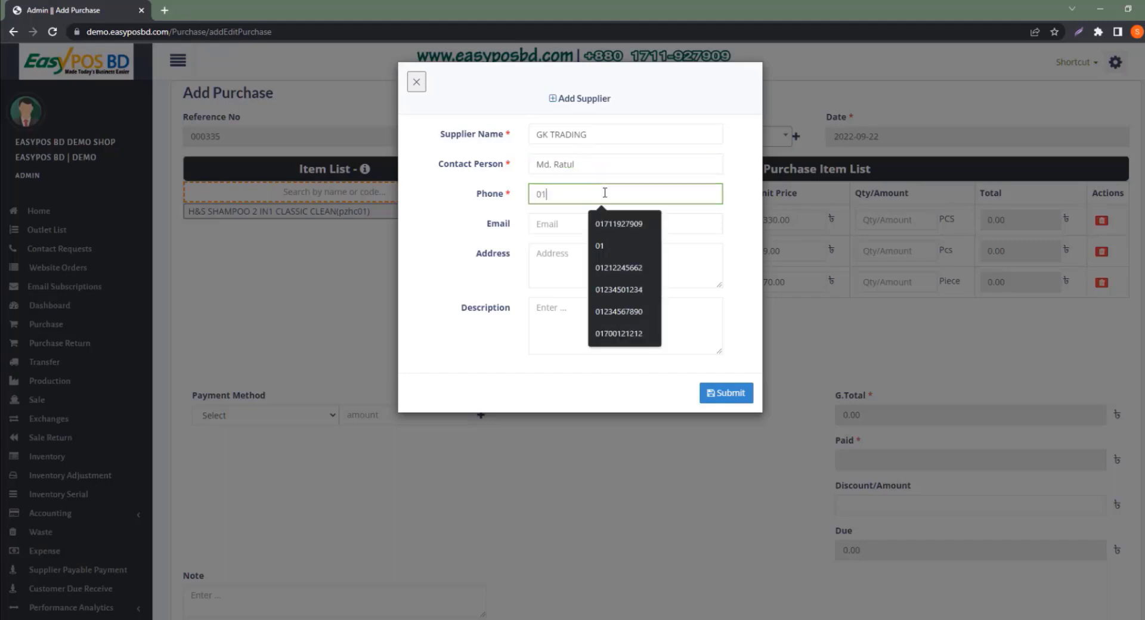
{"action": "type", "text": "2"}
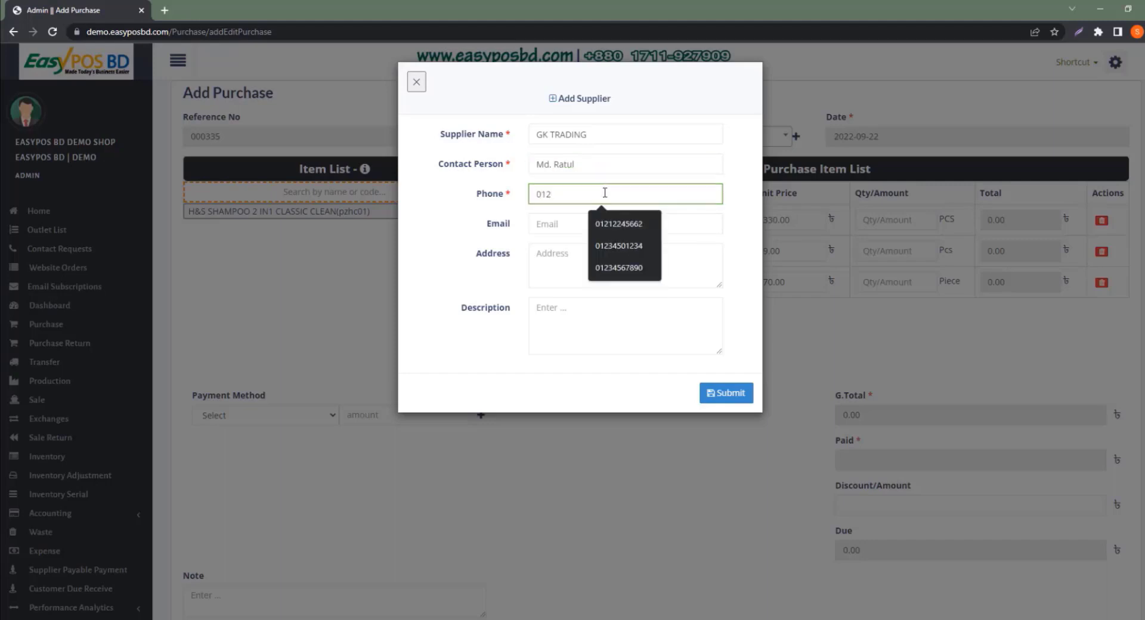
{"action": "left_click", "coordinate": [551, 222]}
{"action": "left_click", "coordinate": [565, 262]}
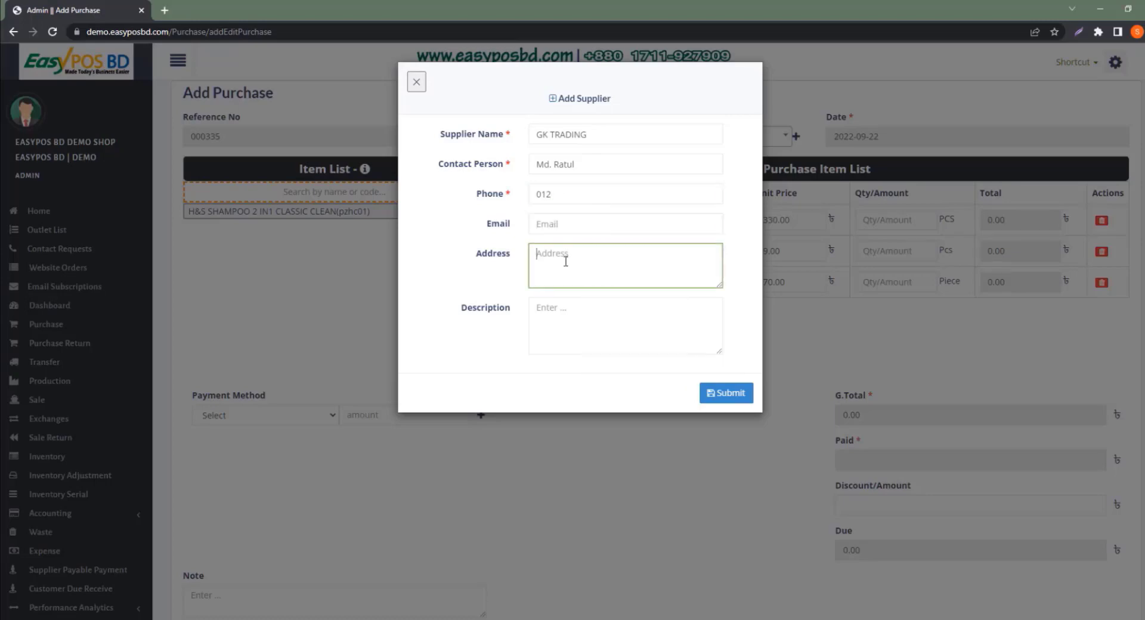
{"action": "left_click", "coordinate": [596, 337]}
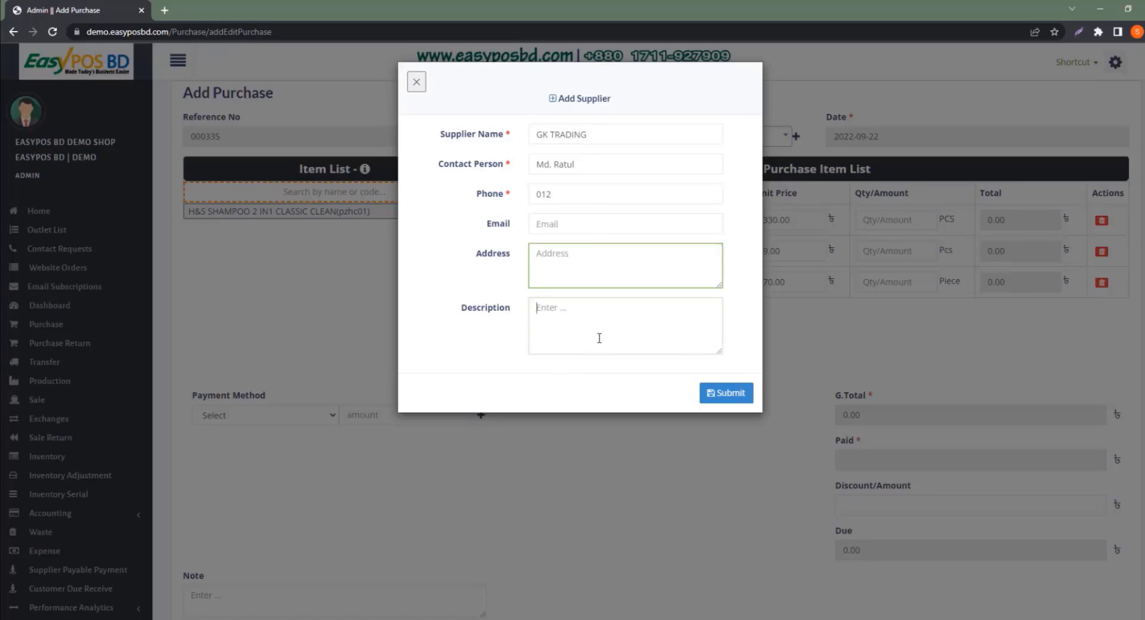
{"action": "left_click", "coordinate": [721, 404]}
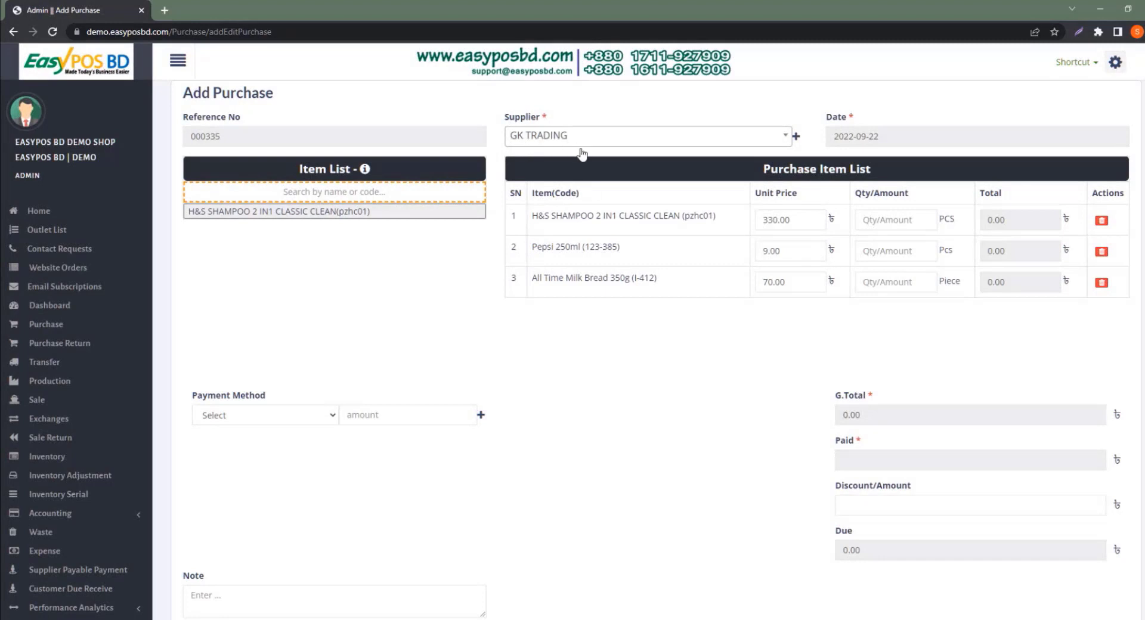
Pick 2022-09-22 as the purchase date and set the quantities to 5 for the shampoo, 12 for Pepsi and 6 for the milk bread
{"action": "left_click", "coordinate": [881, 142]}
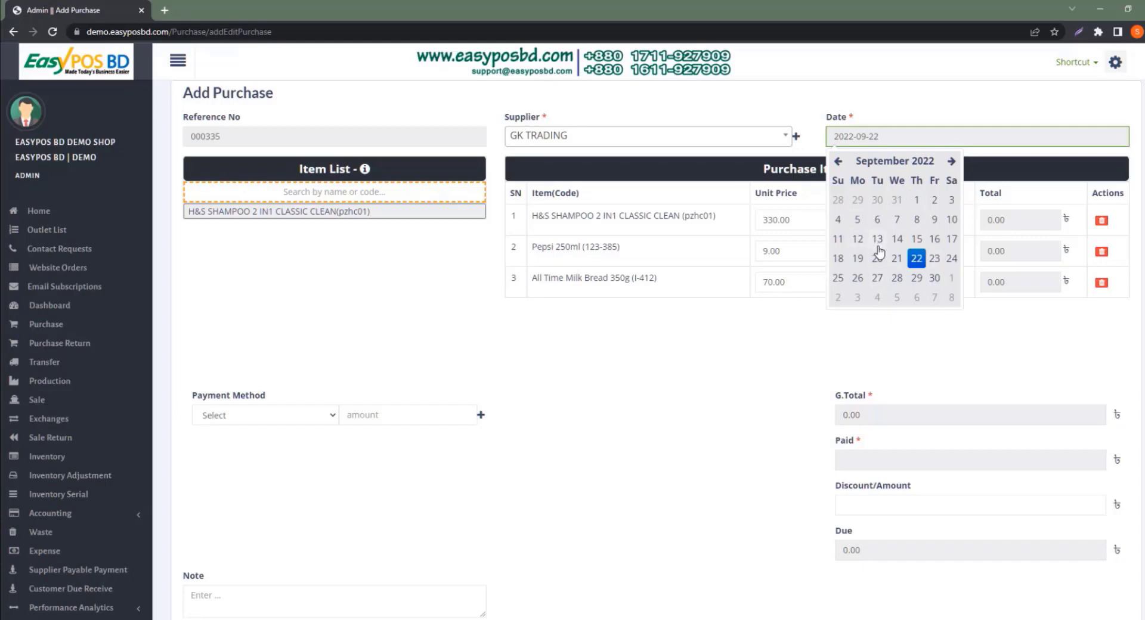
{"action": "left_click", "coordinate": [917, 259]}
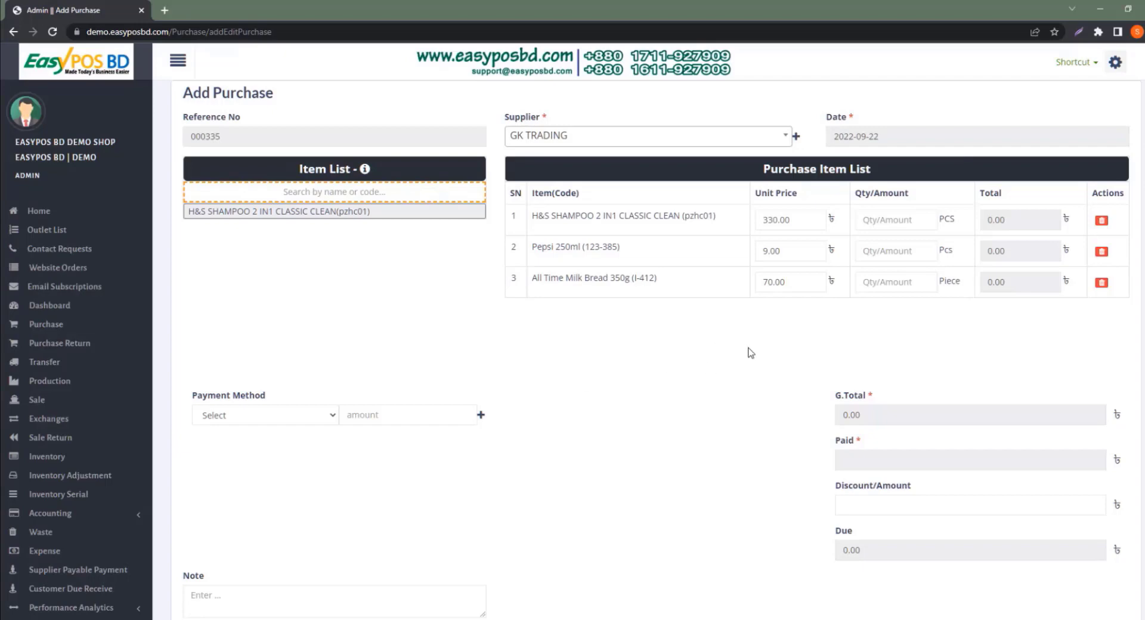
{"action": "left_click", "coordinate": [883, 227]}
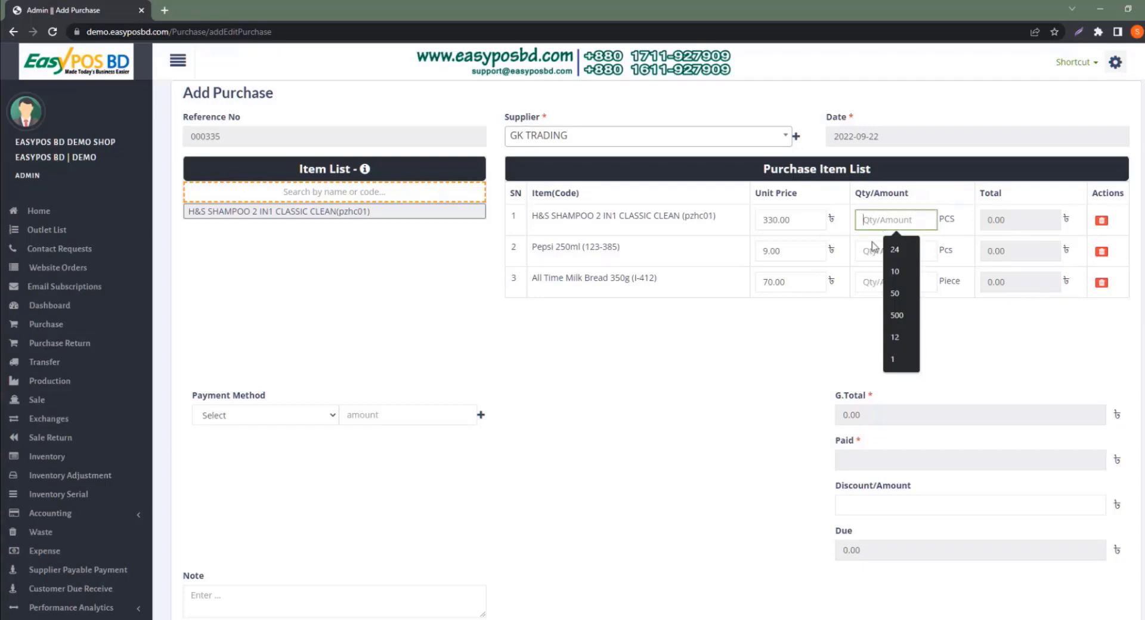
{"action": "type", "text": "5"}
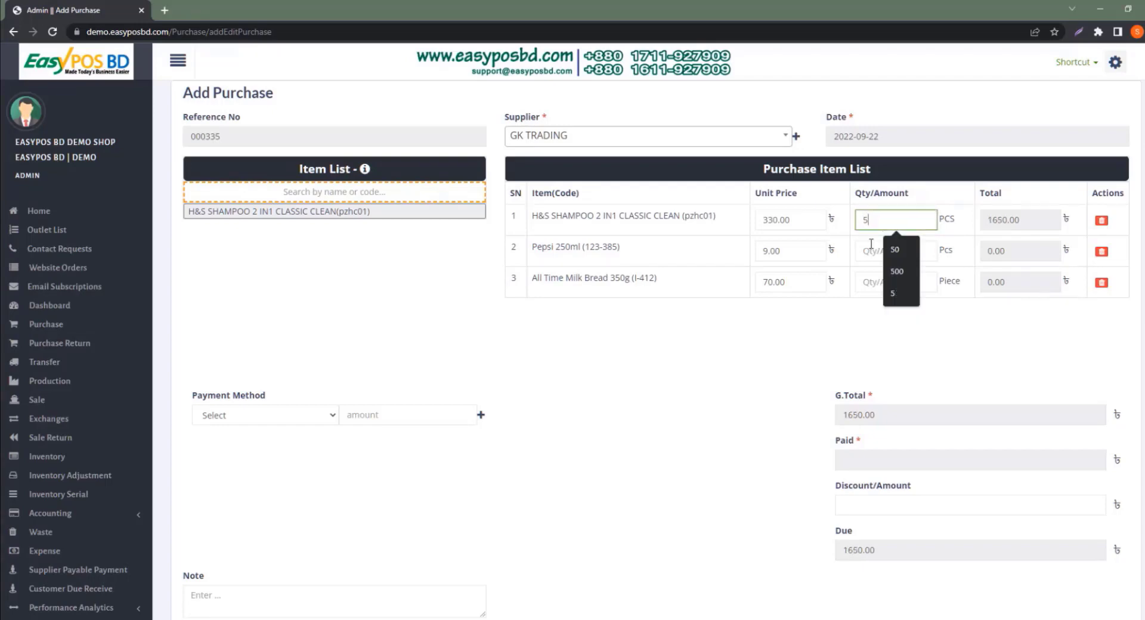
{"action": "left_click", "coordinate": [871, 255]}
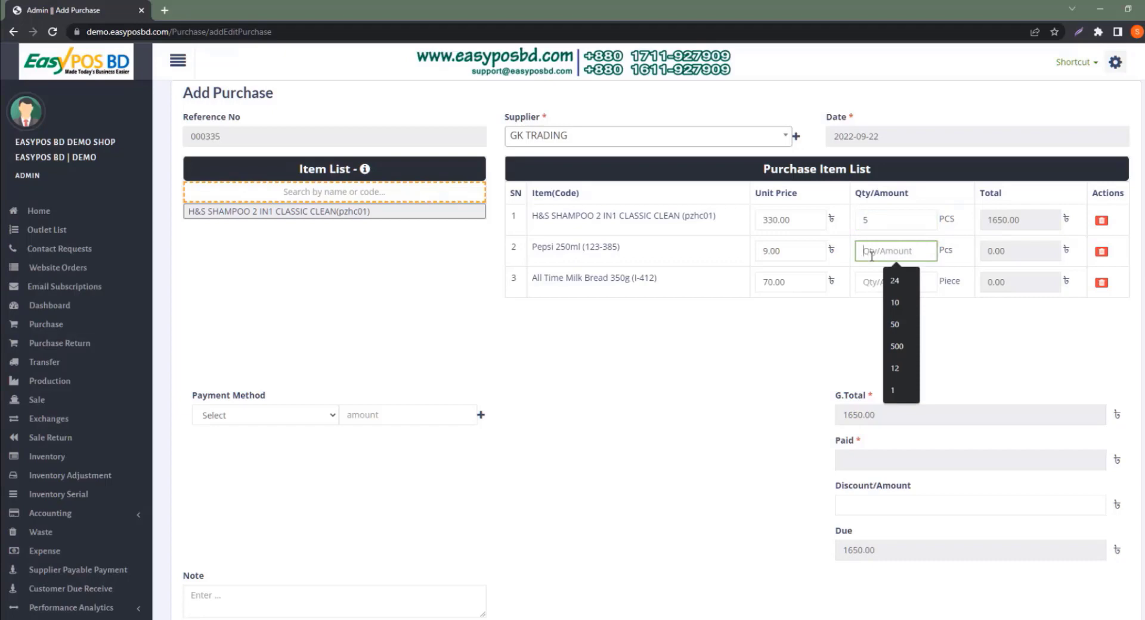
{"action": "type", "text": "12"}
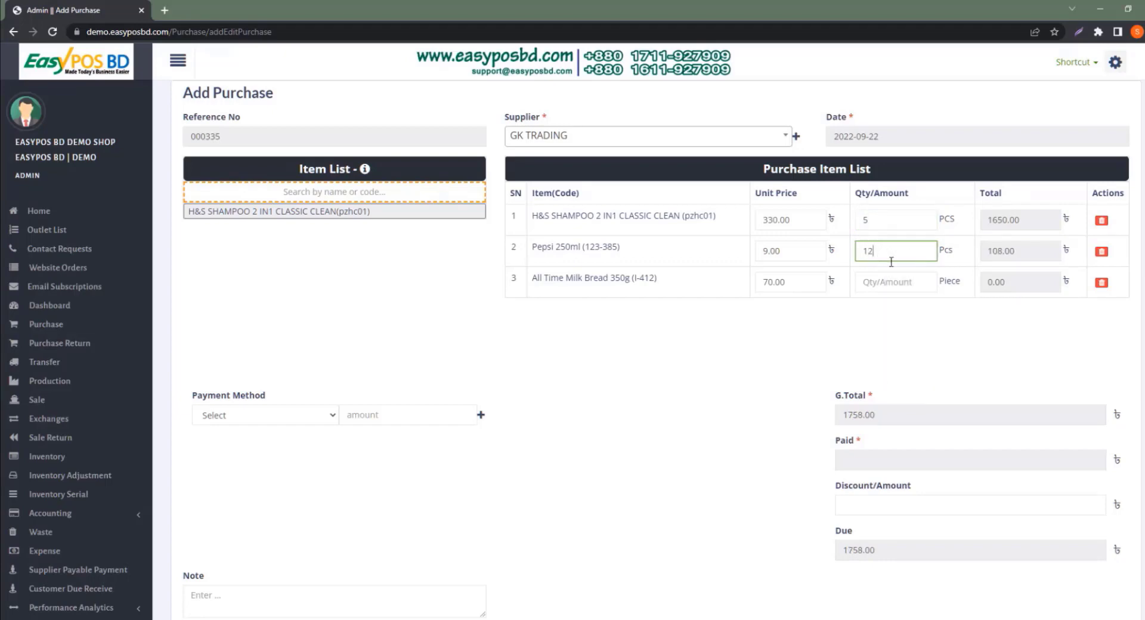
{"action": "left_click", "coordinate": [890, 282]}
{"action": "type", "text": "6"}
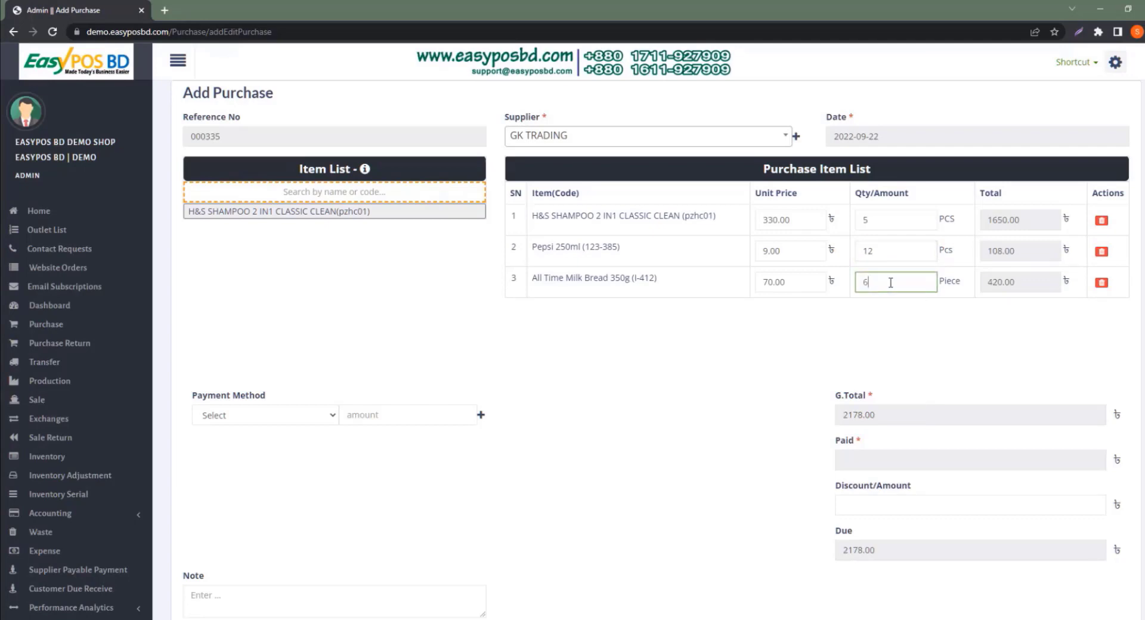
{"action": "left_click", "coordinate": [835, 350]}
Set the payment method to Cash with an amount of 1500
{"action": "left_click", "coordinate": [331, 417]}
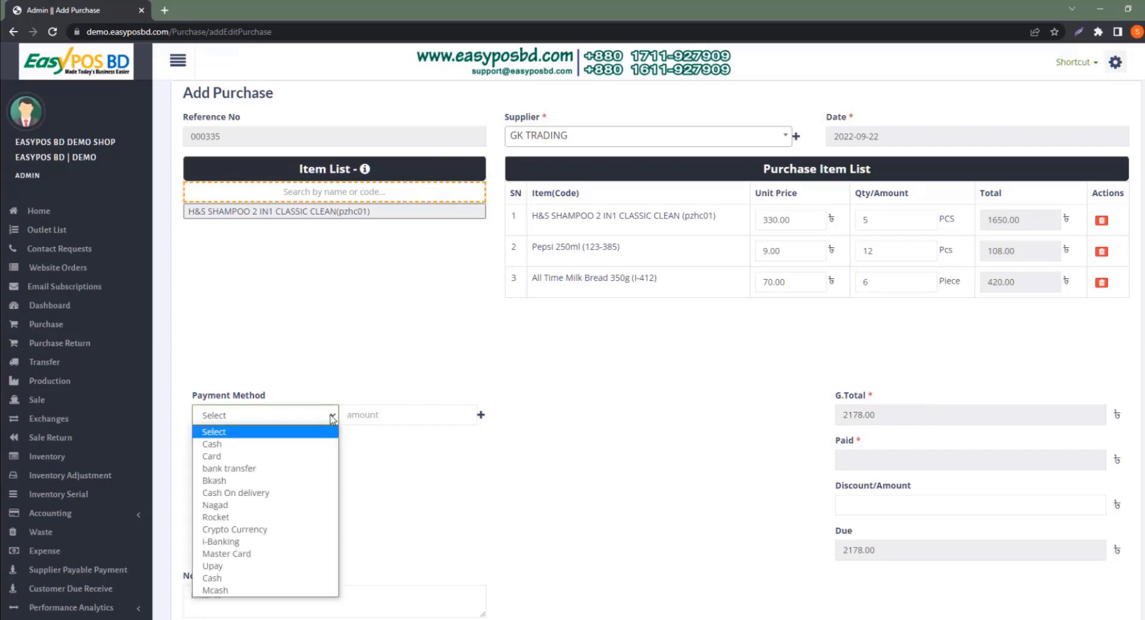
{"action": "left_click", "coordinate": [220, 446]}
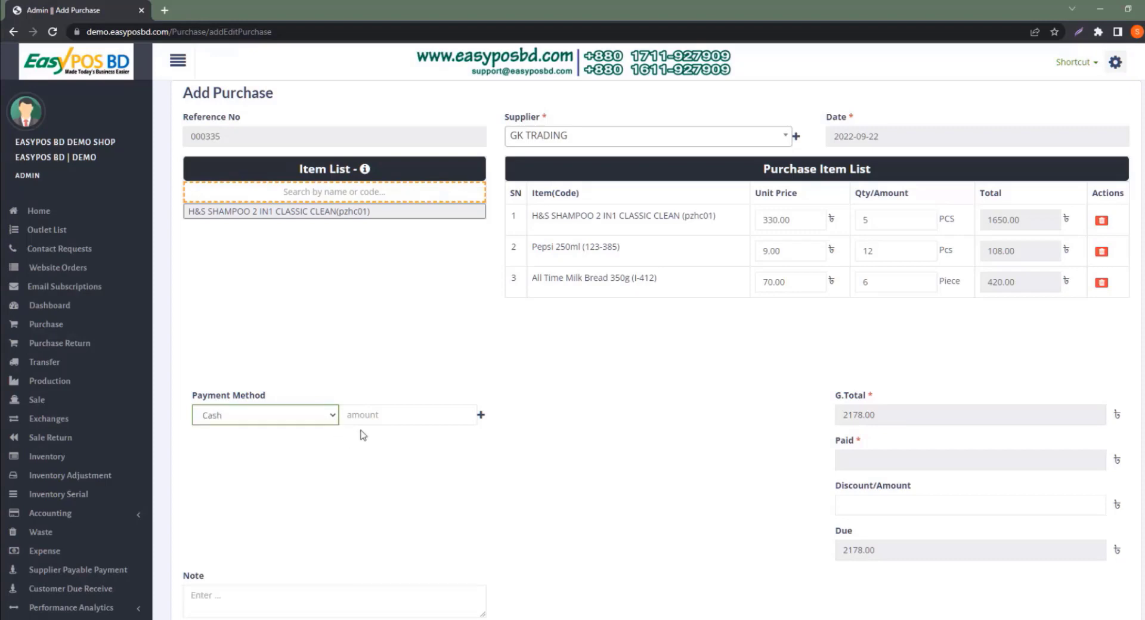
{"action": "left_click", "coordinate": [392, 418]}
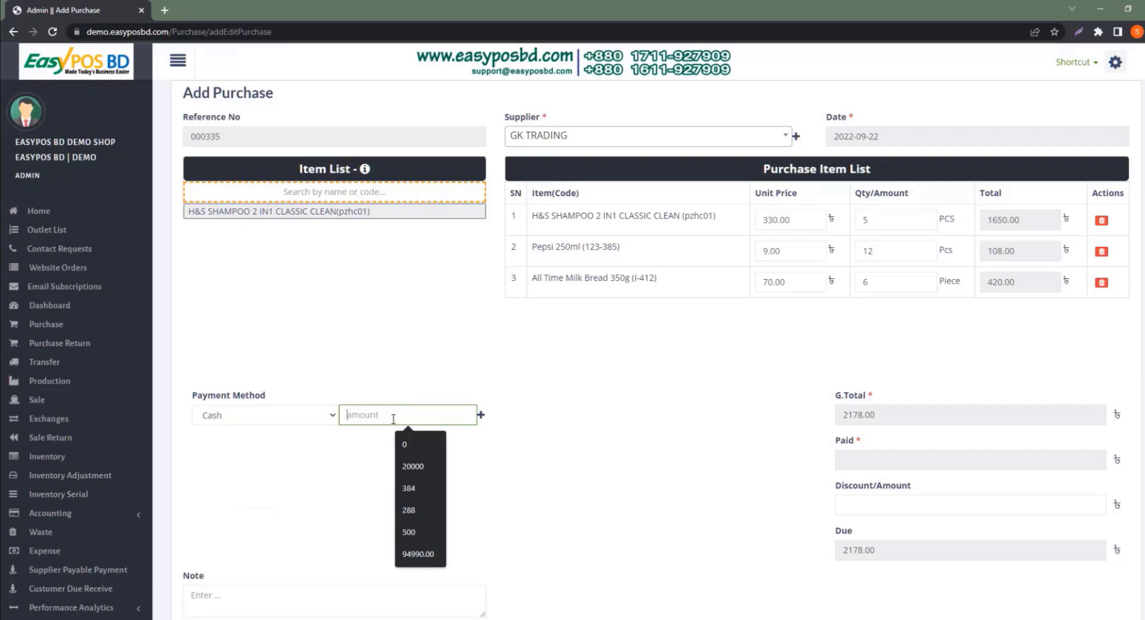
{"action": "type", "text": "1500"}
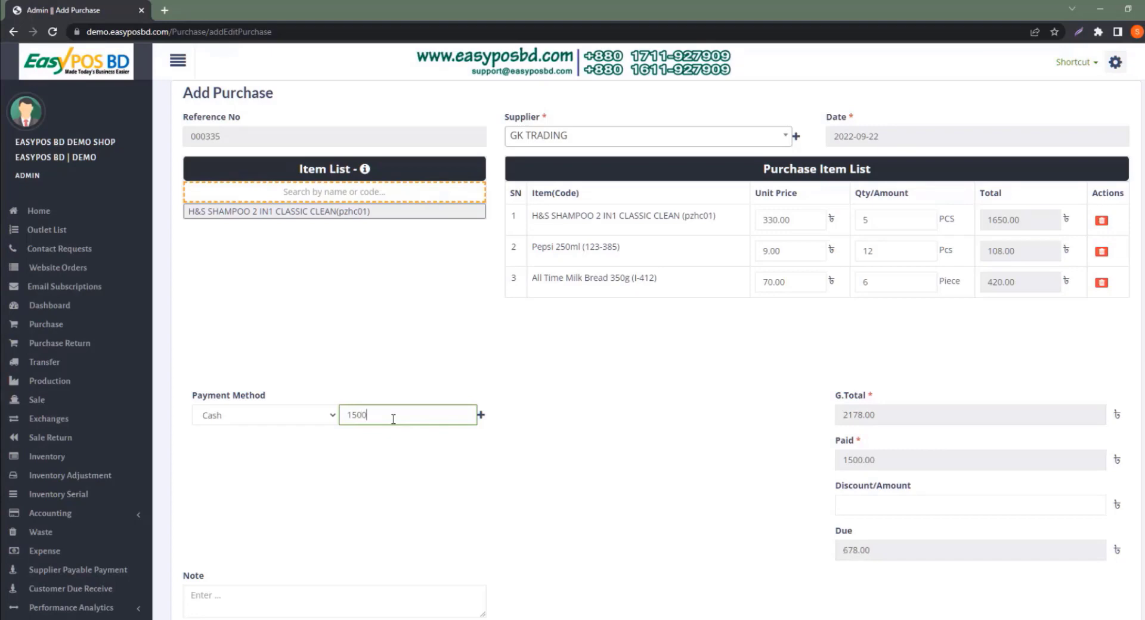
Check the due amount of the purchase
{"action": "left_click", "coordinate": [889, 551]}
{"action": "left_click_drag", "start_coordinate": [888, 551], "coordinate": [835, 559]}
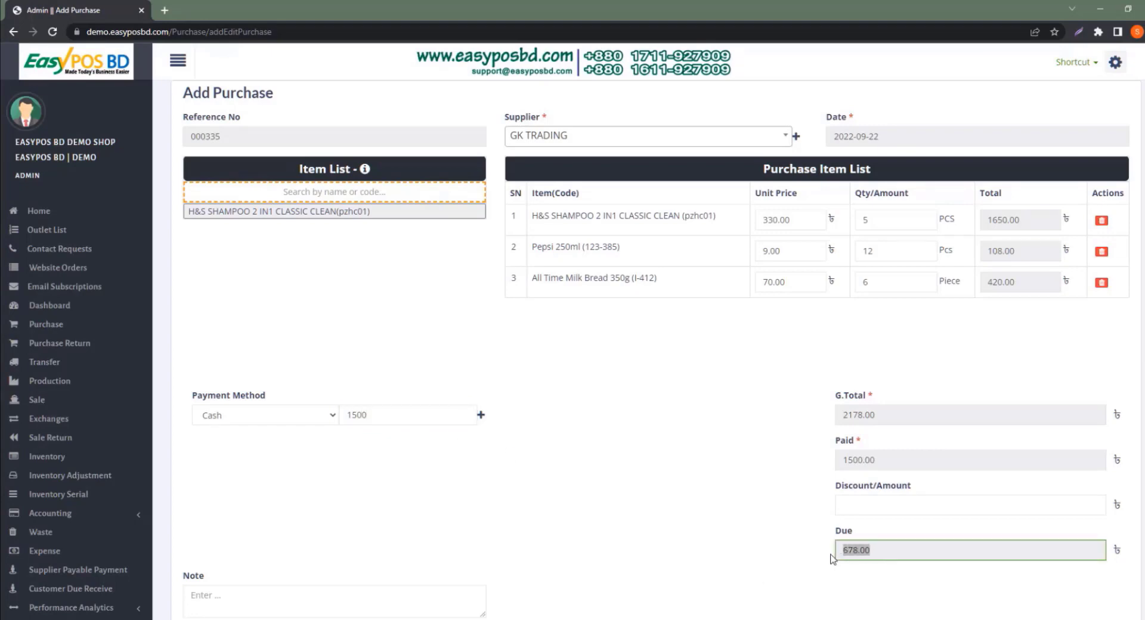
{"action": "left_click", "coordinate": [833, 559]}
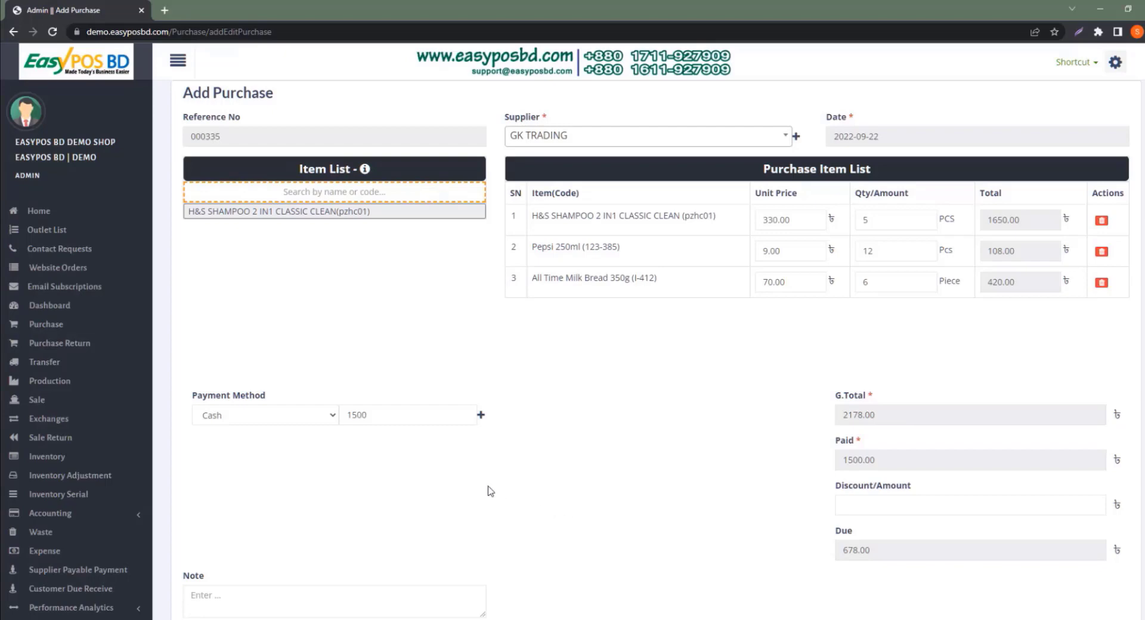
Raise the cash payment amount of the purchase to 2178, leaving the note and discount empty
{"action": "left_click_drag", "start_coordinate": [368, 415], "coordinate": [348, 413]}
{"action": "type", "text": "2178"}
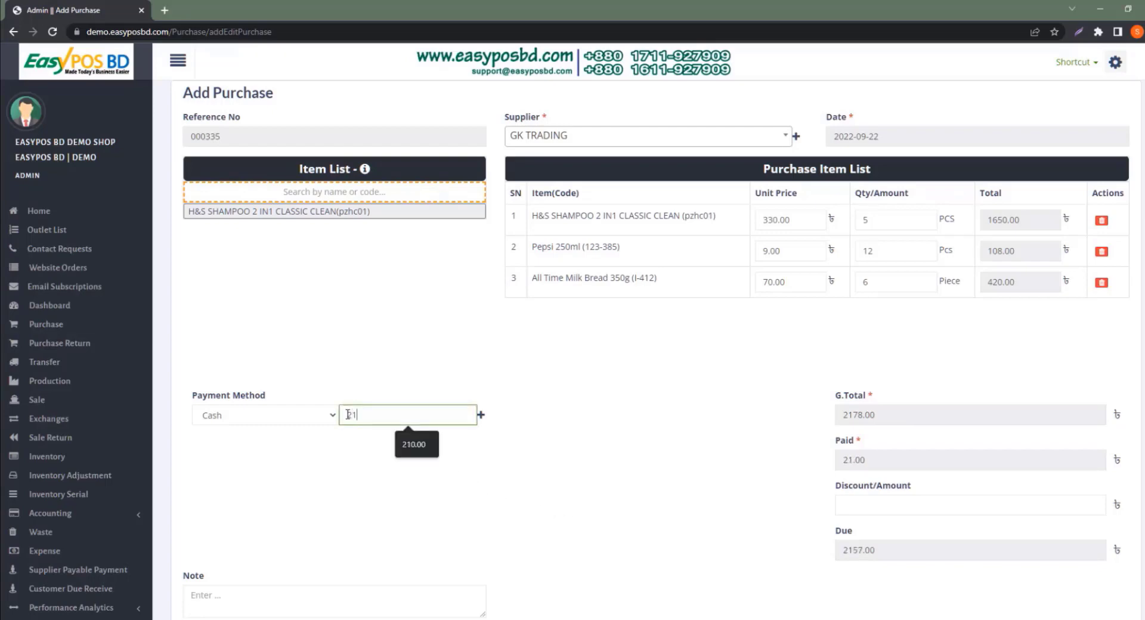
{"action": "left_click", "coordinate": [530, 495]}
{"action": "scroll", "coordinate": [716, 483], "scroll_direction": "down", "scroll_amount": 2}
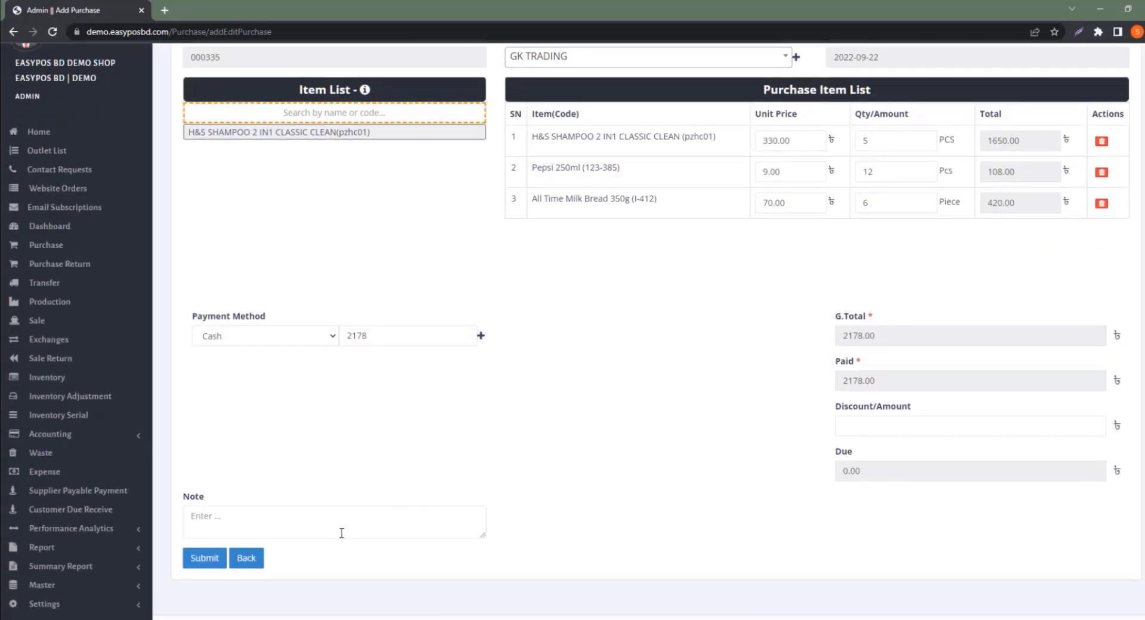
{"action": "left_click", "coordinate": [293, 526]}
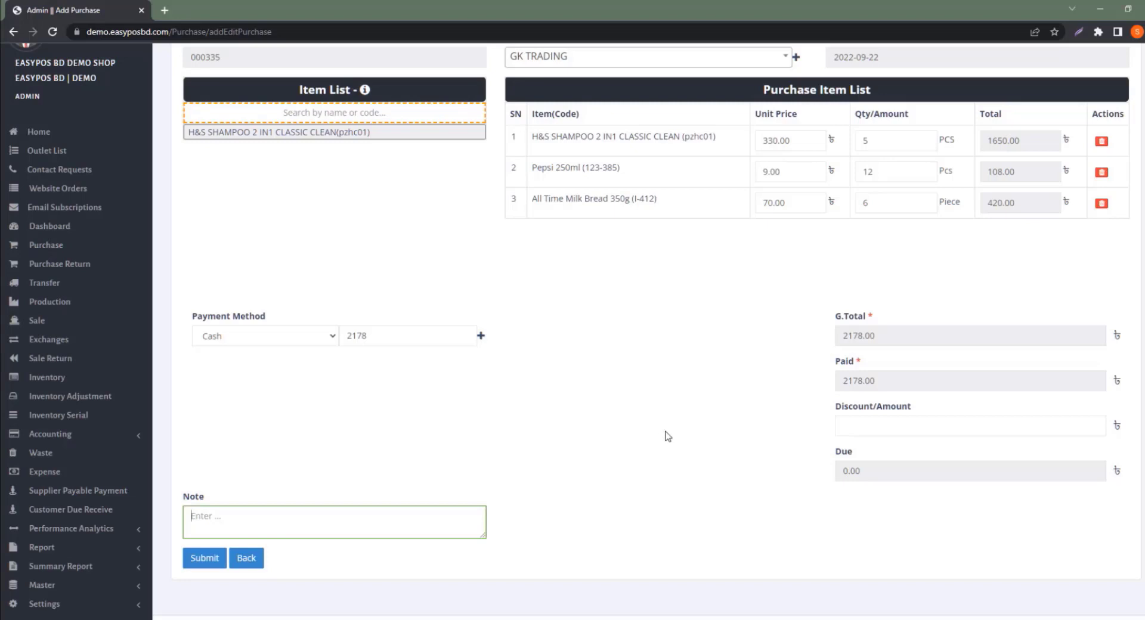
{"action": "left_click", "coordinate": [860, 427]}
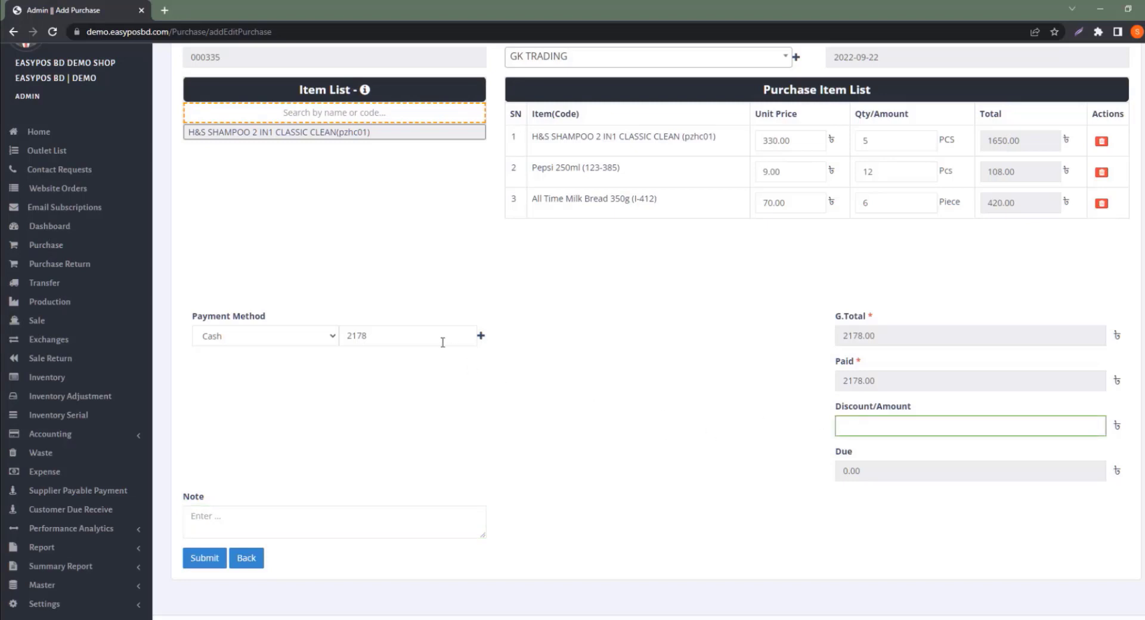
Clear the cash payment amount, enter a discount of 78 and check the due amount
{"action": "double_click", "coordinate": [344, 337]}
{"action": "key", "text": "BackSpace"}
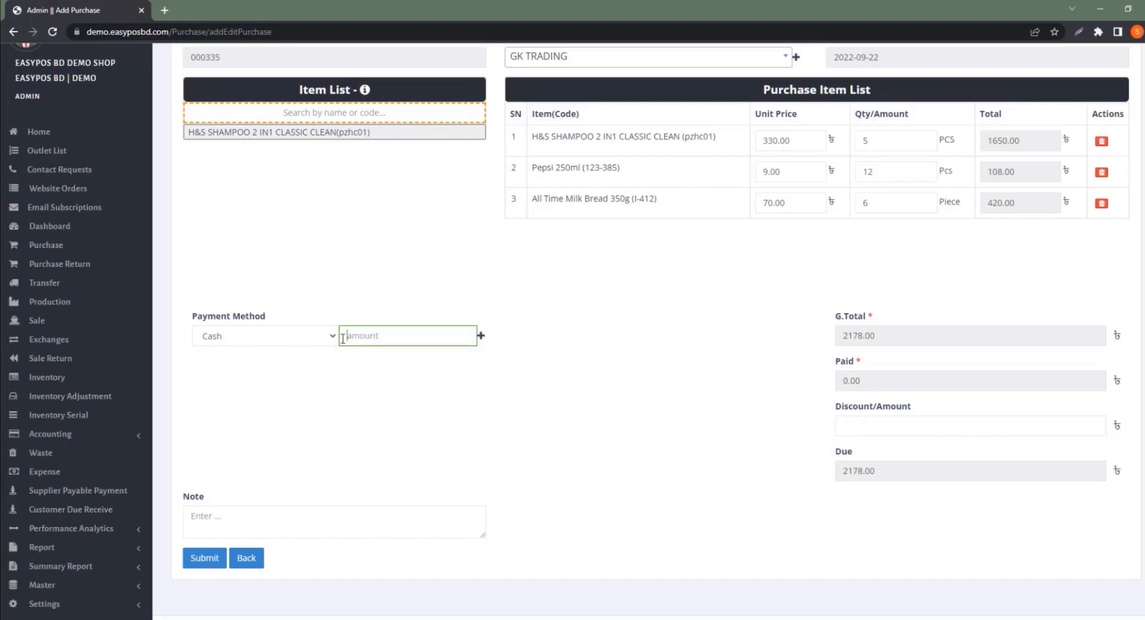
{"action": "left_click", "coordinate": [908, 425]}
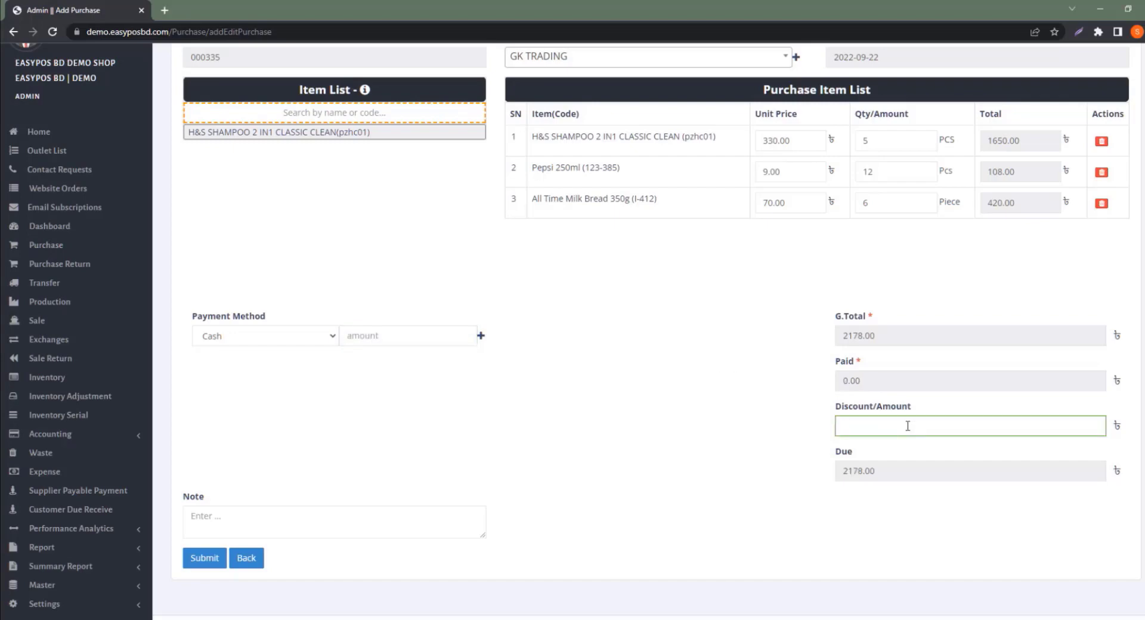
{"action": "type", "text": "78"}
{"action": "left_click_drag", "start_coordinate": [888, 471], "coordinate": [834, 474]}
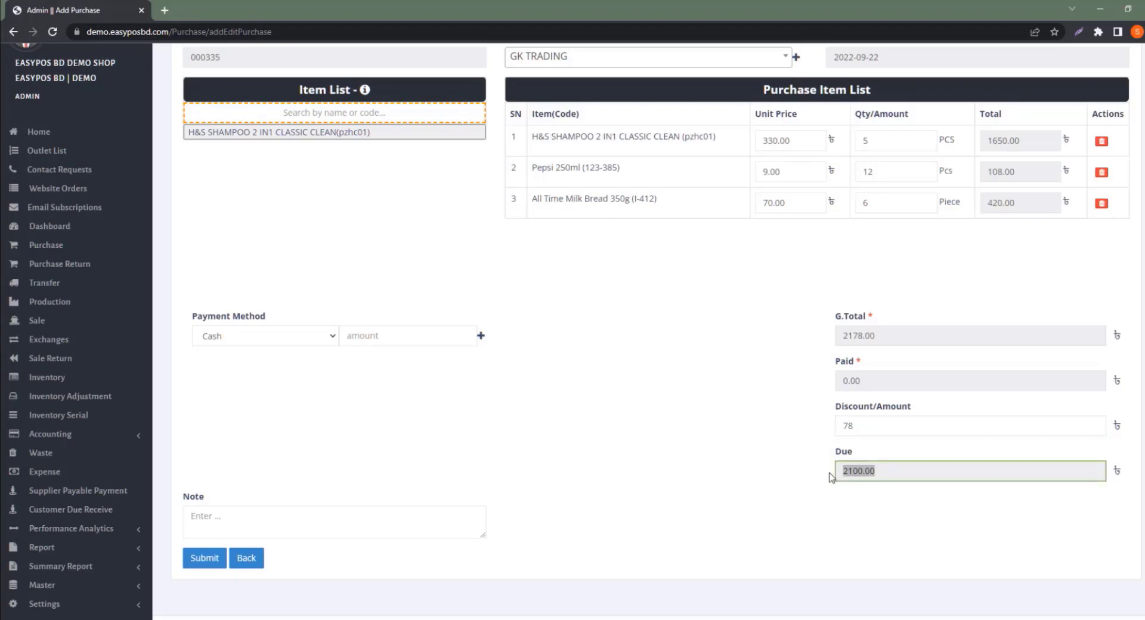
{"action": "left_click", "coordinate": [816, 464]}
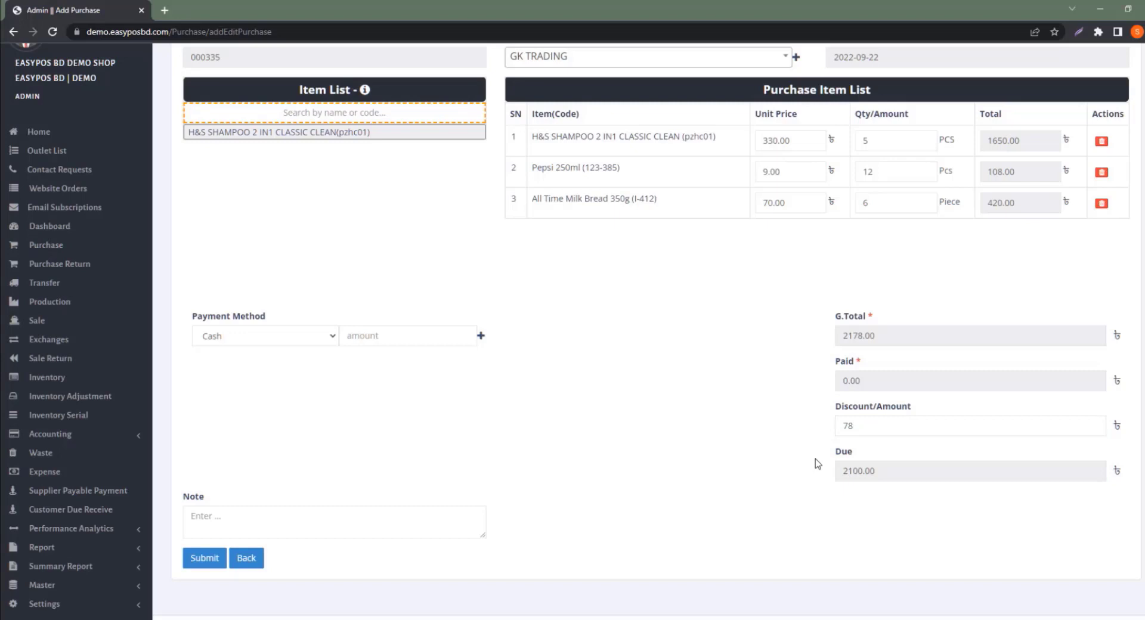
{"action": "left_click", "coordinate": [863, 467]}
Replace the discount with 5% and clear the discount again
{"action": "left_click", "coordinate": [867, 427]}
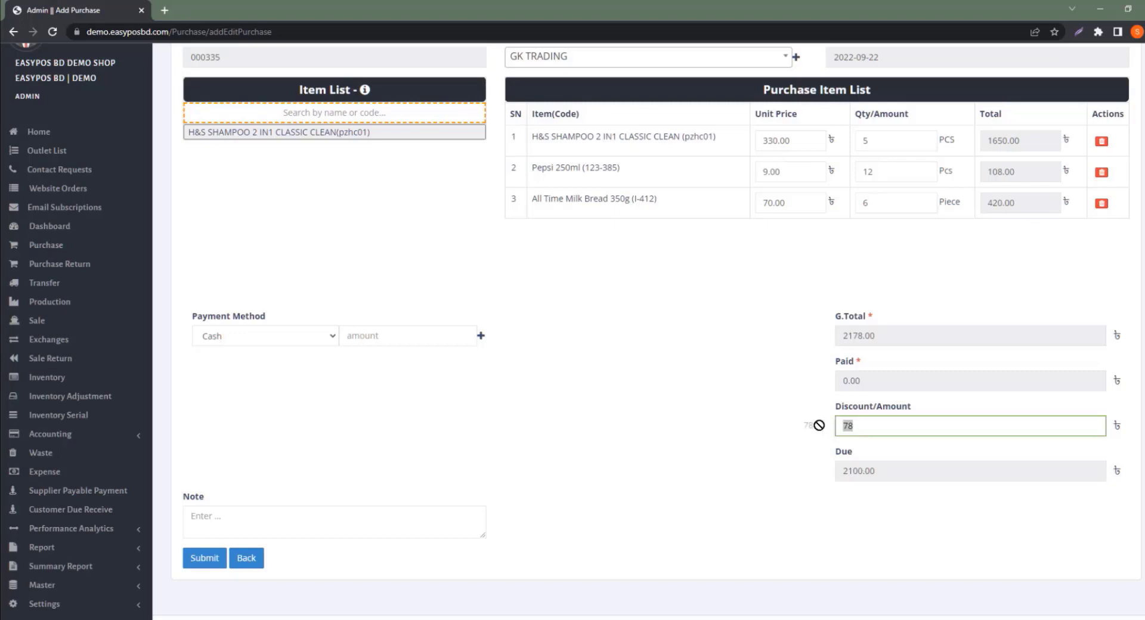
{"action": "key", "text": "BackSpace"}
{"action": "key", "text": "BackSpace"}
{"action": "type", "text": "5%"}
{"action": "key", "text": "BackSpace"}
{"action": "key", "text": "BackSpace"}
Enter 2178 as the cash payment amount and submit the purchase
{"action": "left_click", "coordinate": [404, 338]}
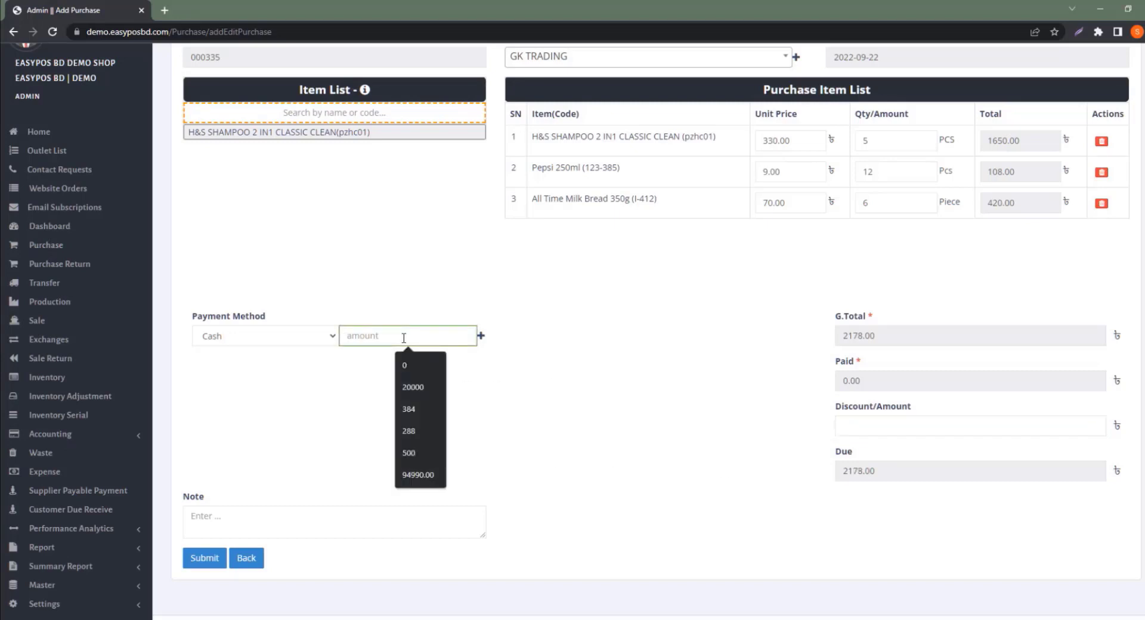
{"action": "type", "text": "2178"}
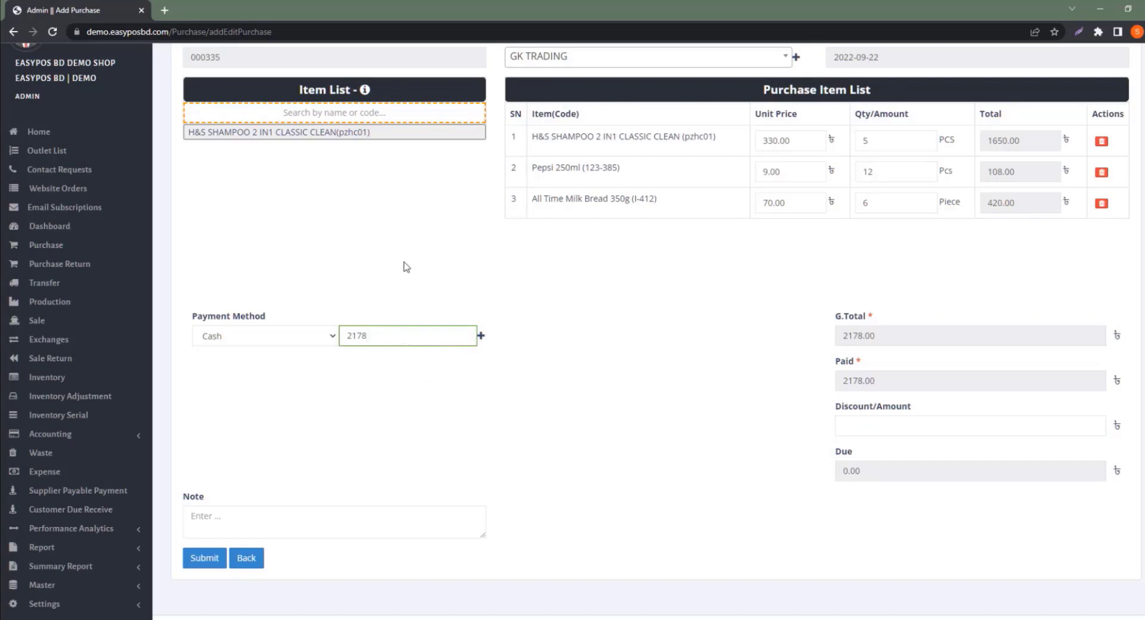
{"action": "left_click", "coordinate": [216, 561]}
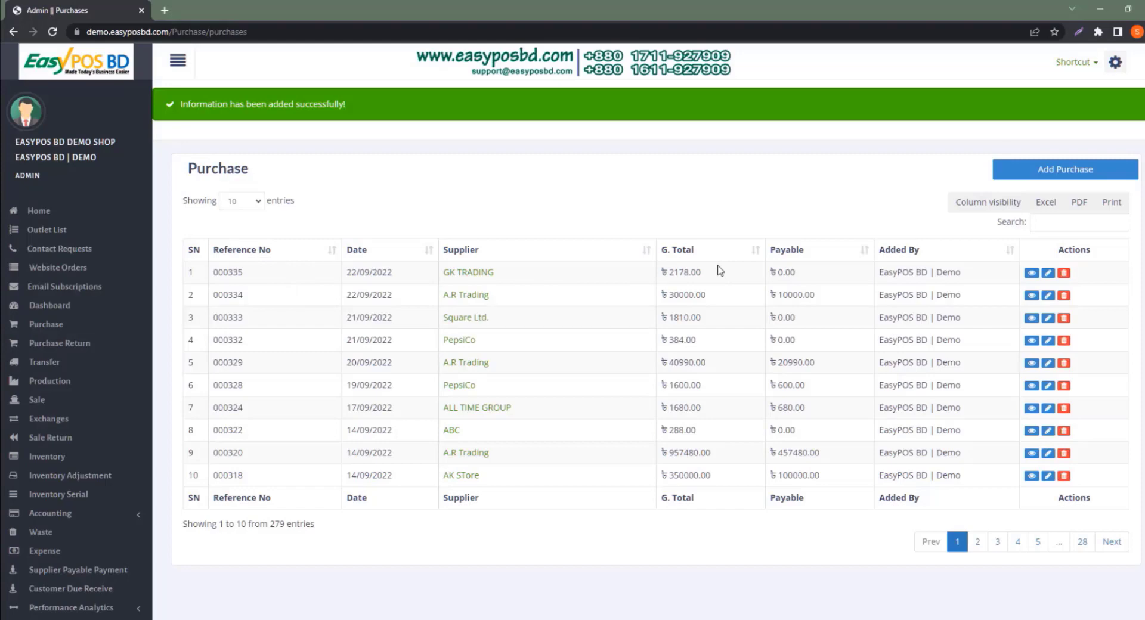
Start a new purchase return and add All Time Milk Bread 350g and H&S SHAMPOO 2 IN1 CLASSIC CLEAN to it
{"action": "left_click", "coordinate": [77, 350]}
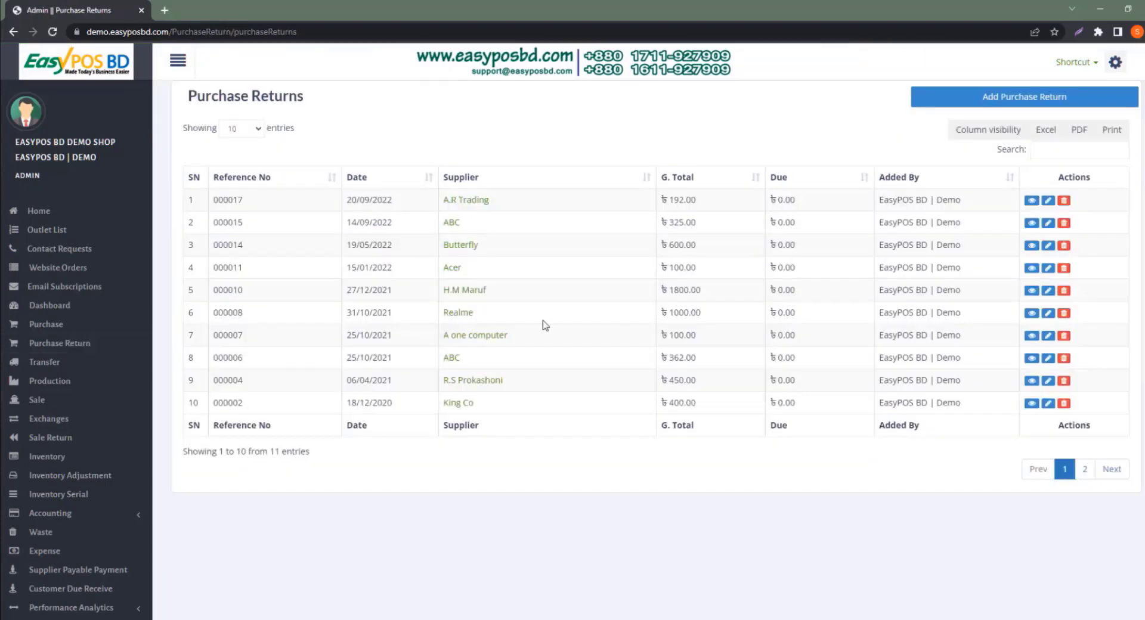
{"action": "left_click", "coordinate": [1022, 97]}
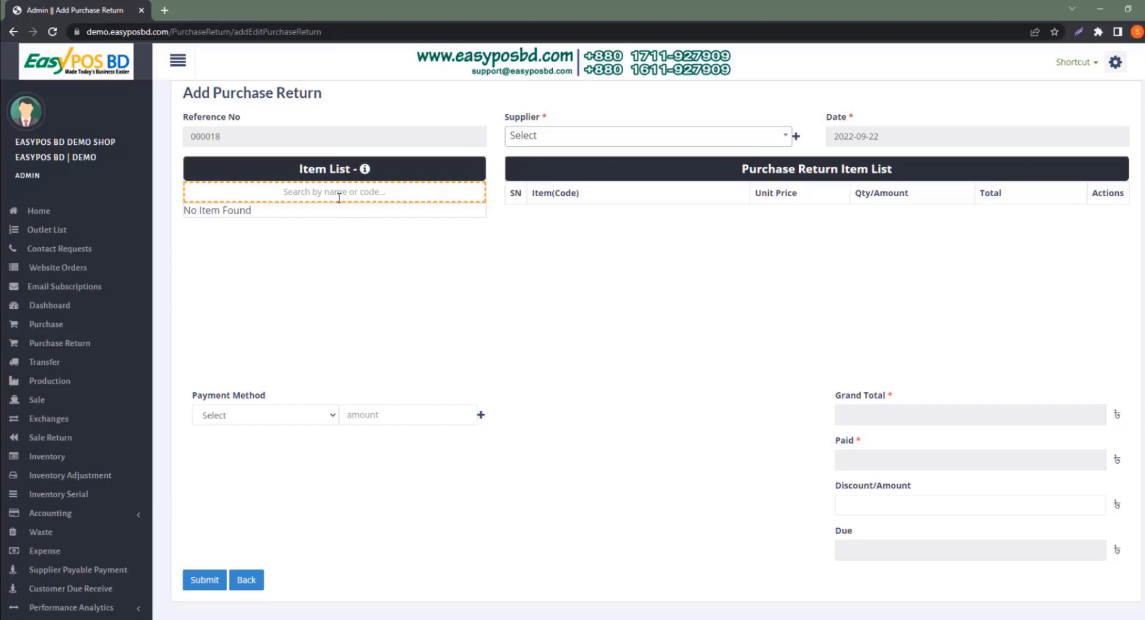
{"action": "type", "text": "all tim"}
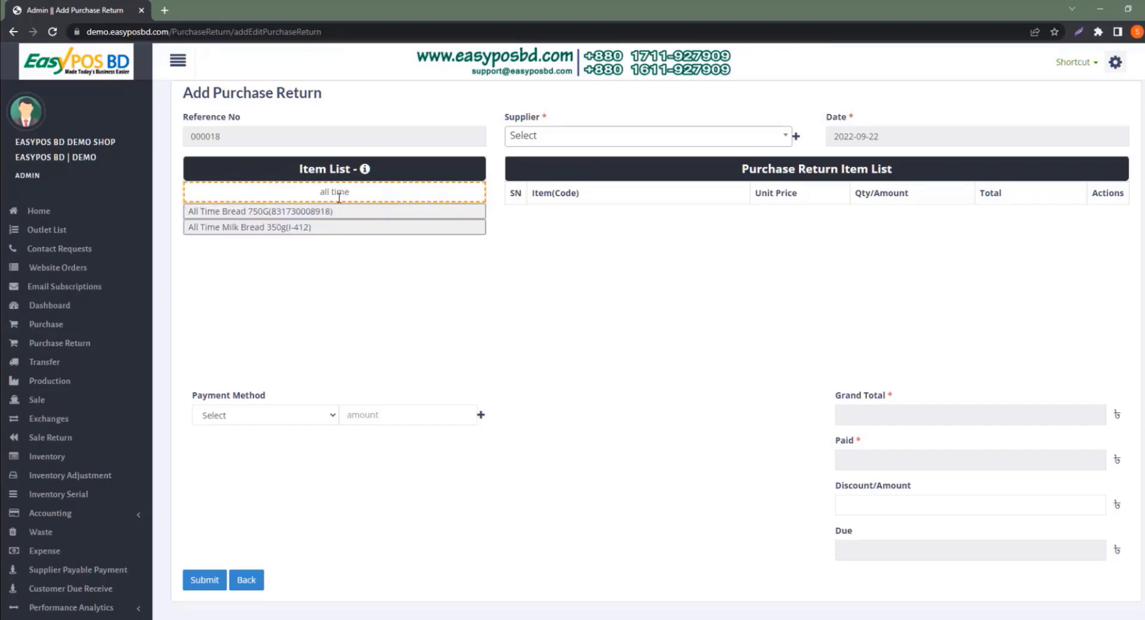
{"action": "type", "text": "e"}
{"action": "left_click", "coordinate": [222, 229]}
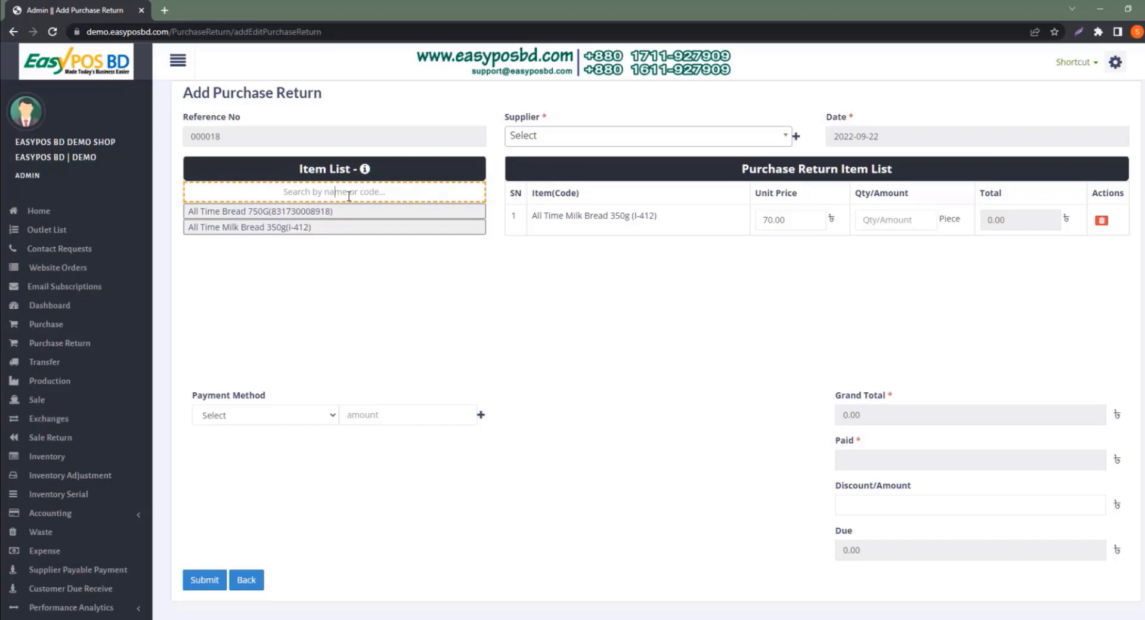
{"action": "type", "text": "shamp"}
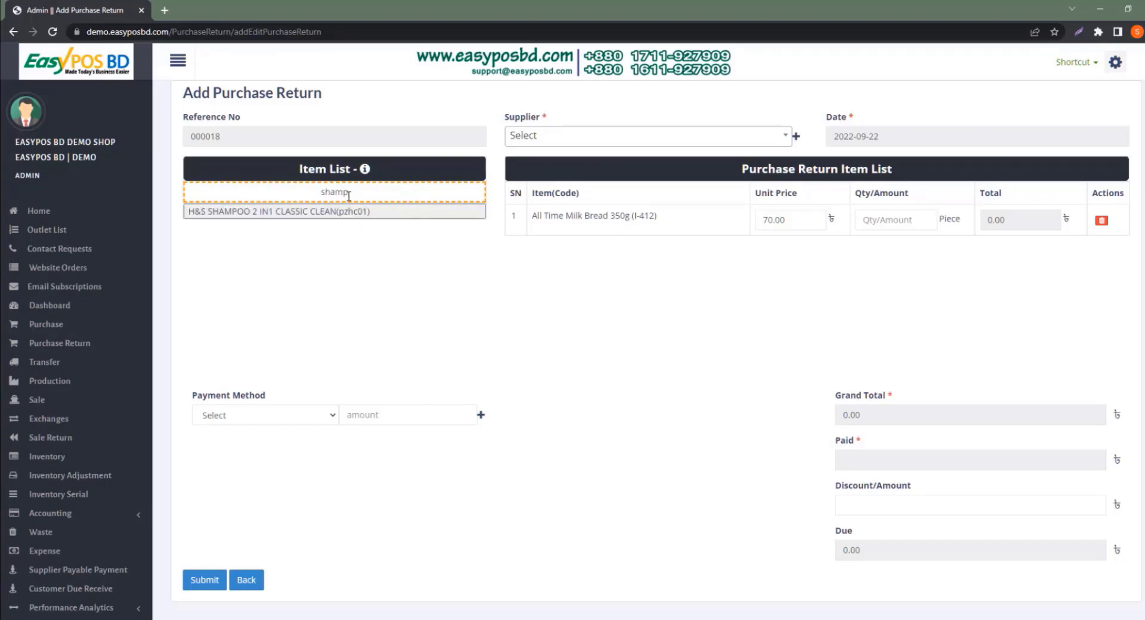
{"action": "left_click", "coordinate": [315, 214]}
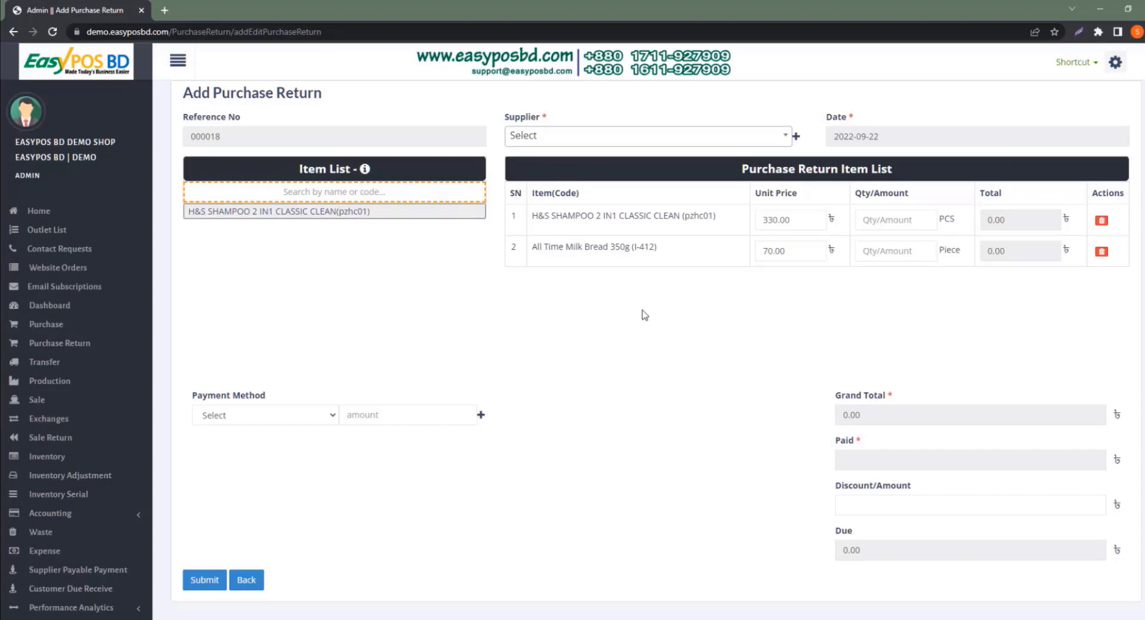
Set the return quantities to 1 for the shampoo and 2 for the milk bread
{"action": "left_click", "coordinate": [892, 223]}
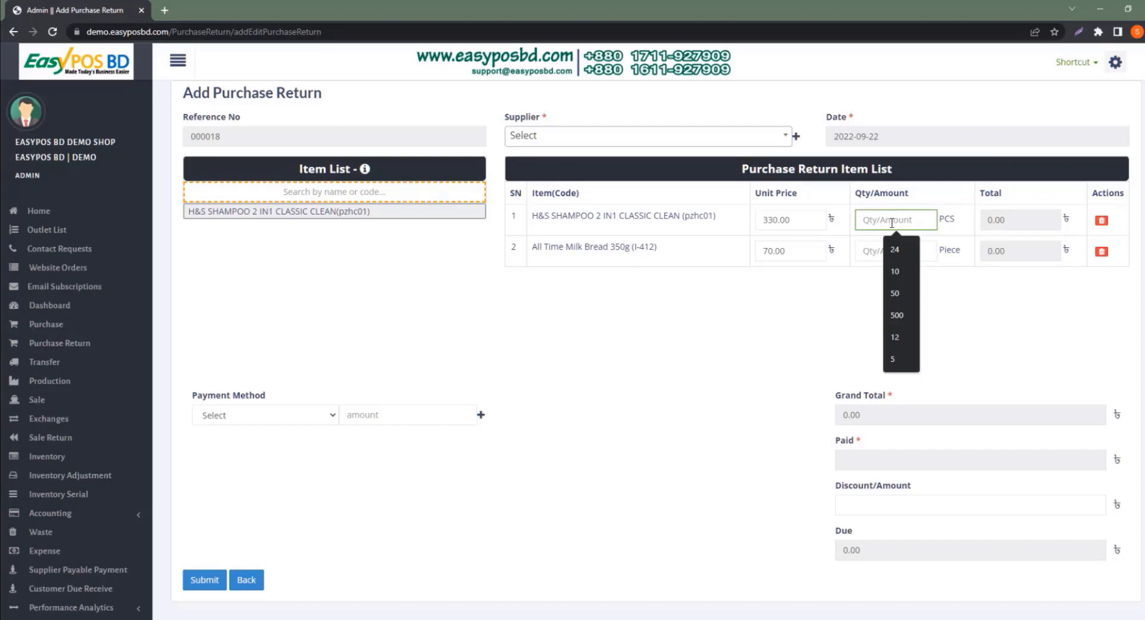
{"action": "type", "text": "1"}
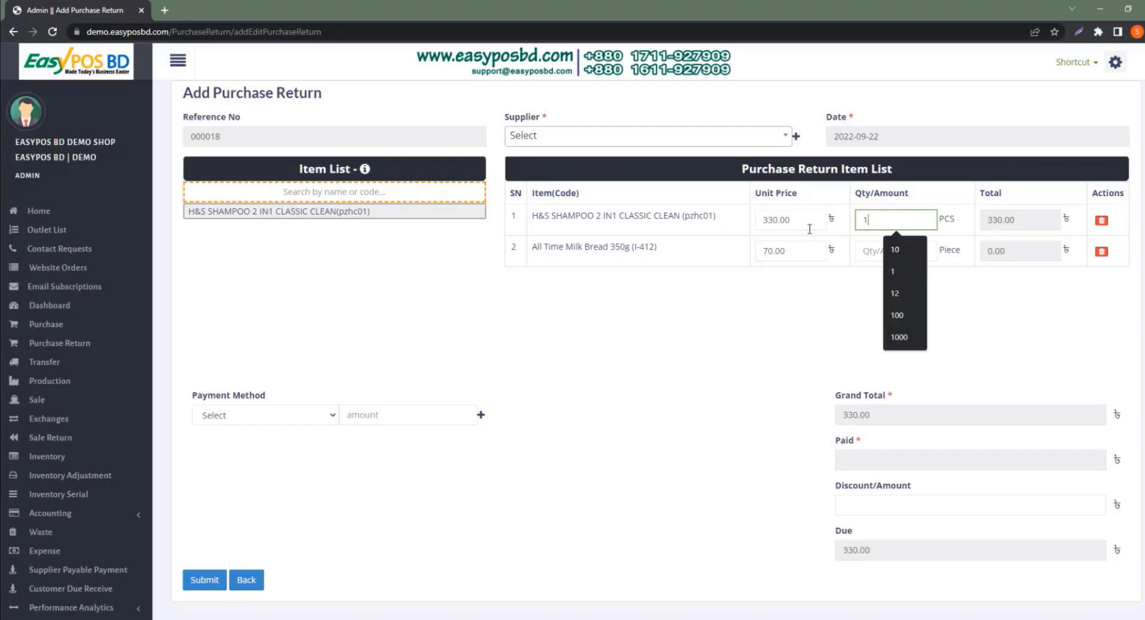
{"action": "left_click", "coordinate": [836, 280]}
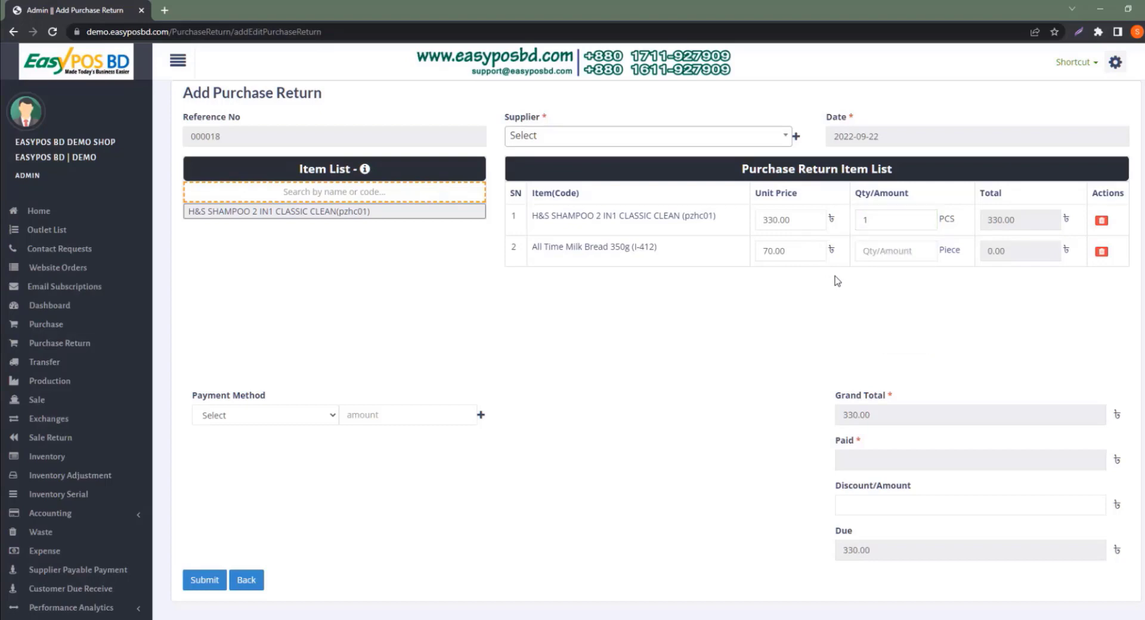
{"action": "left_click", "coordinate": [892, 251]}
{"action": "type", "text": "2"}
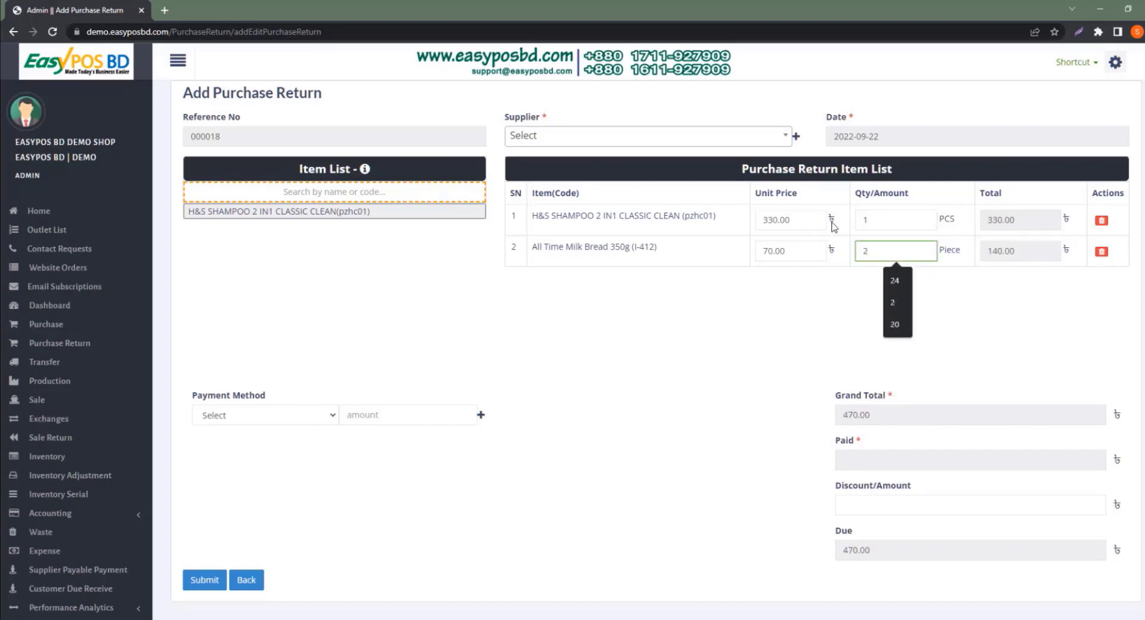
Select GK TRADING as the supplier of the purchase return
{"action": "left_click", "coordinate": [643, 142]}
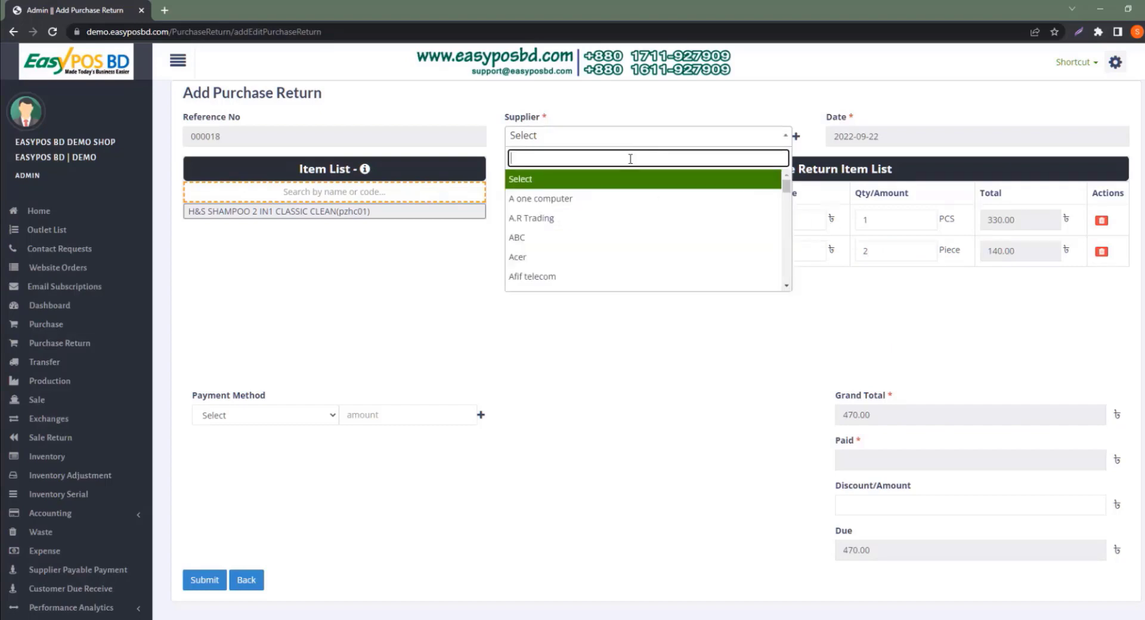
{"action": "type", "text": "gk"}
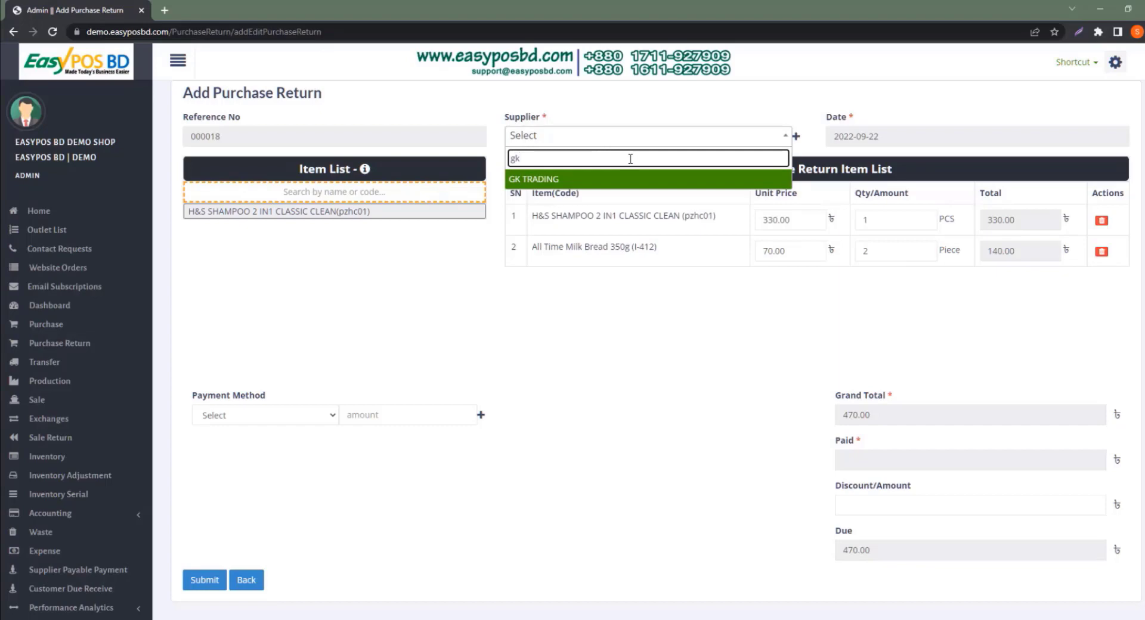
{"action": "left_click", "coordinate": [580, 179]}
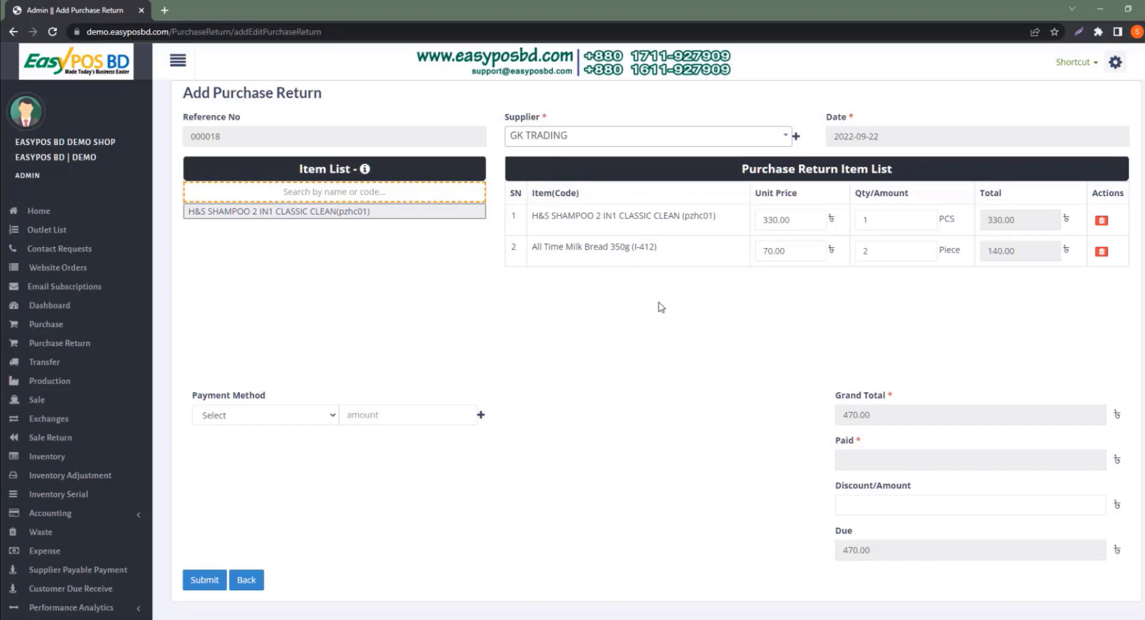
Set the return's payment method to Bkash with an amount of 470
{"action": "scroll", "coordinate": [656, 318], "scroll_direction": "down", "scroll_amount": 2}
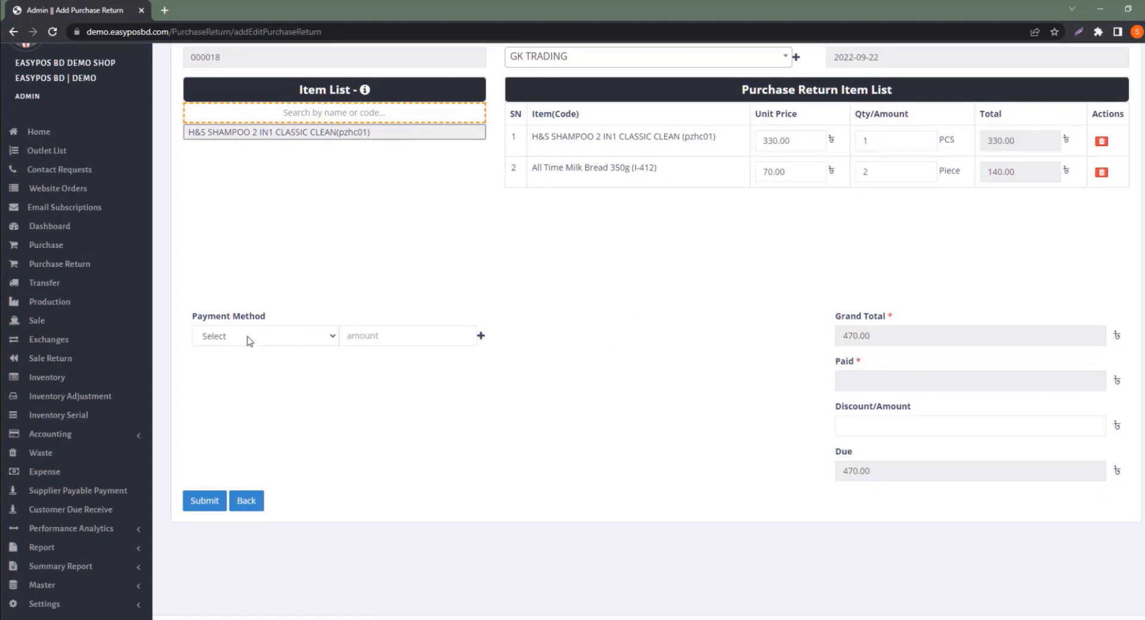
{"action": "left_click", "coordinate": [274, 336]}
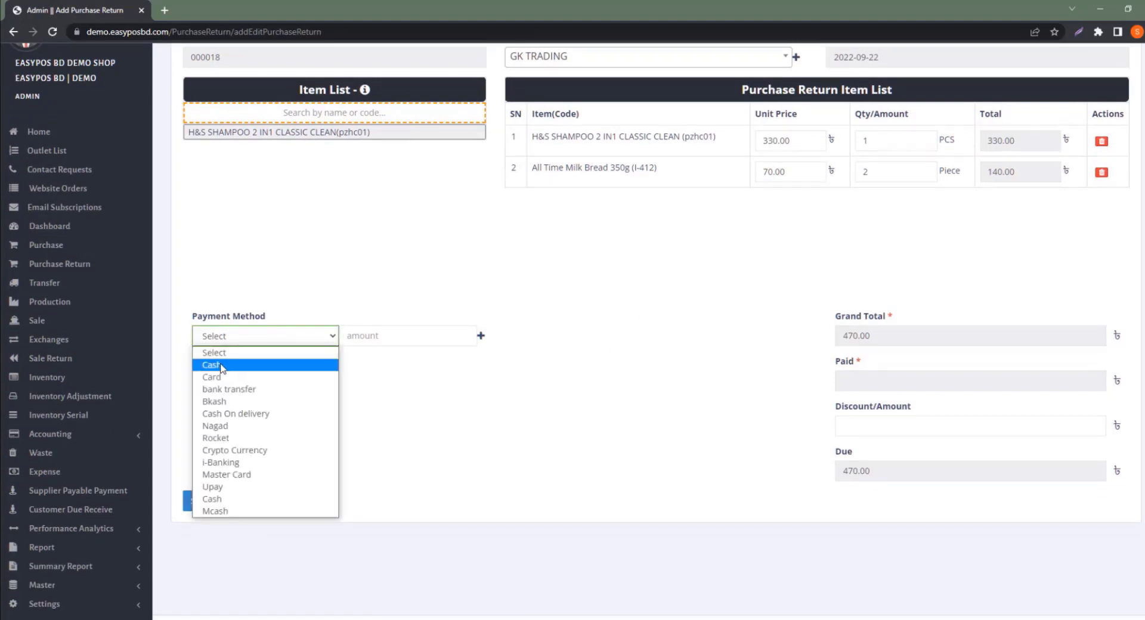
{"action": "left_click", "coordinate": [225, 403]}
{"action": "left_click", "coordinate": [415, 337]}
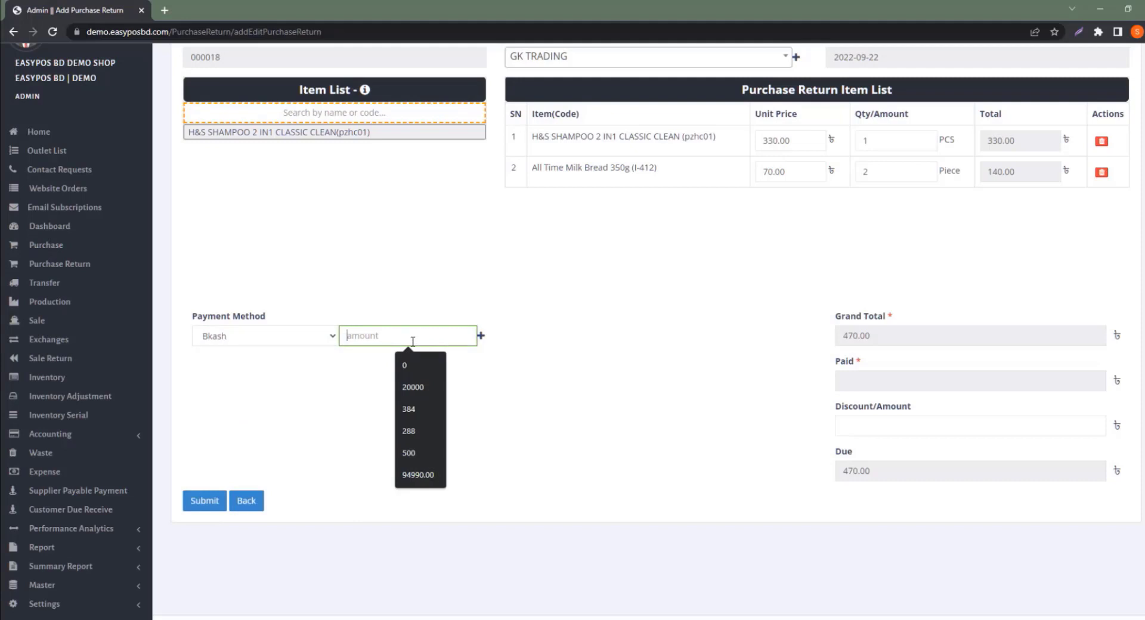
{"action": "type", "text": "470"}
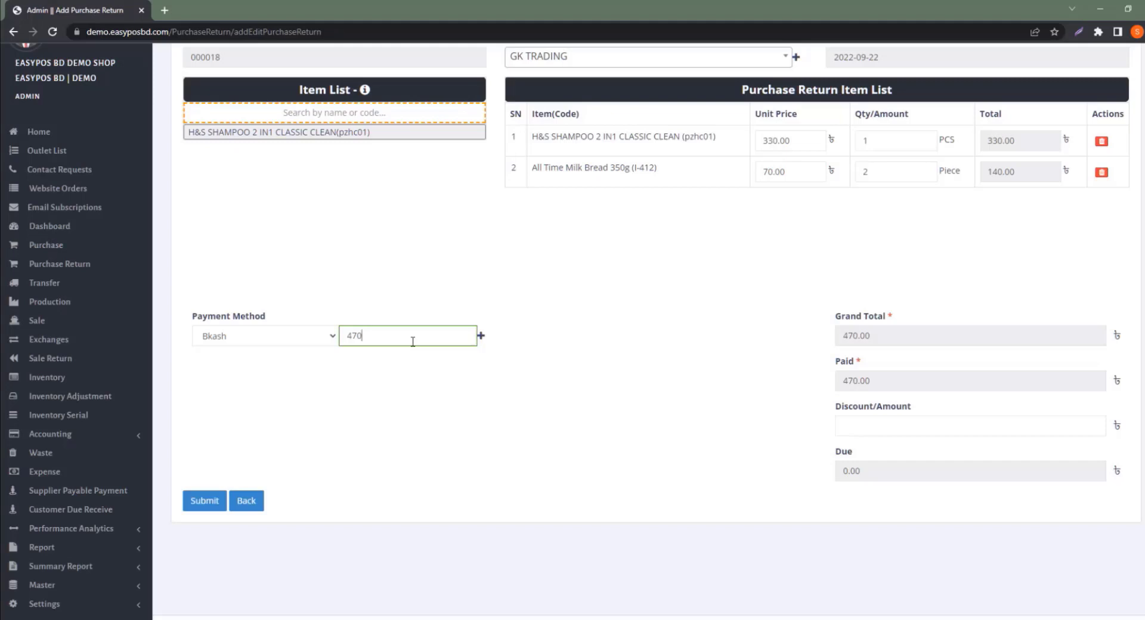
Change the Bkash payment amount to 0 and check the return's due amount
{"action": "key", "text": "BackSpace"}
{"action": "key", "text": "BackSpace"}
{"action": "key", "text": "BackSpace"}
{"action": "type", "text": "0"}
{"action": "left_click_drag", "start_coordinate": [879, 472], "coordinate": [837, 472]}
{"action": "left_click", "coordinate": [823, 476]}
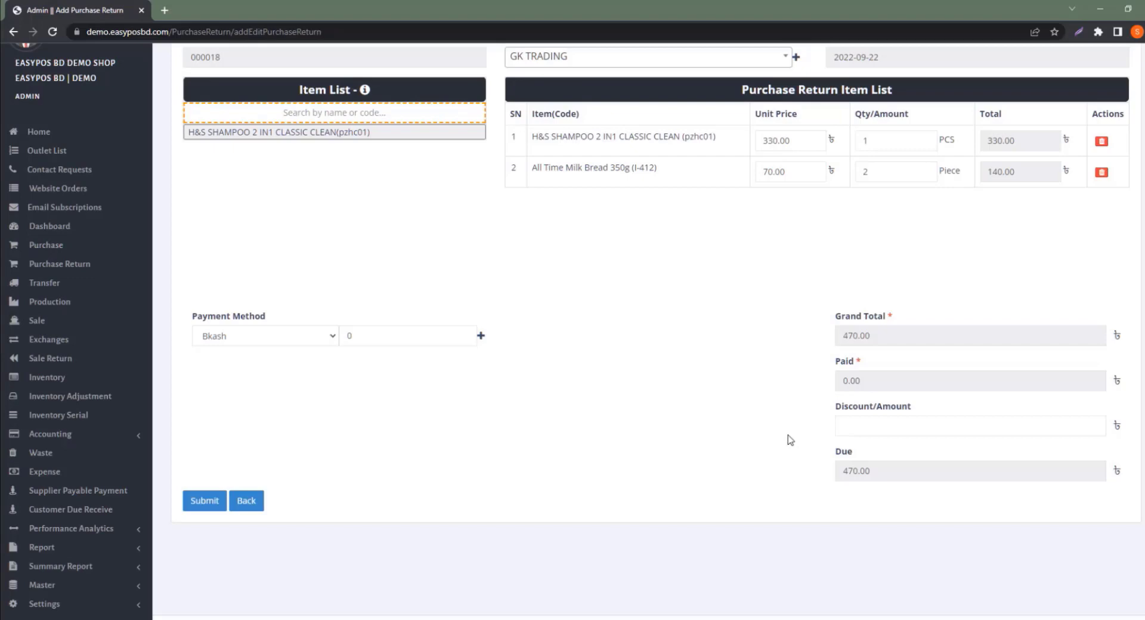
{"action": "left_click", "coordinate": [874, 474]}
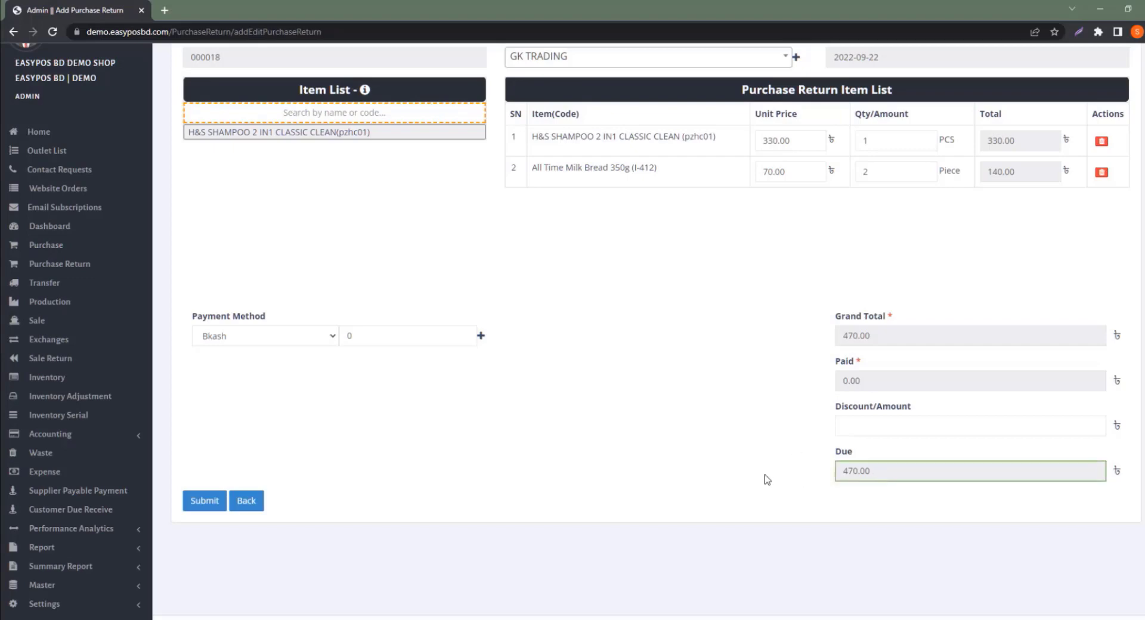
Restore the Bkash payment amount to 470 and submit the purchase return
{"action": "left_click", "coordinate": [356, 336]}
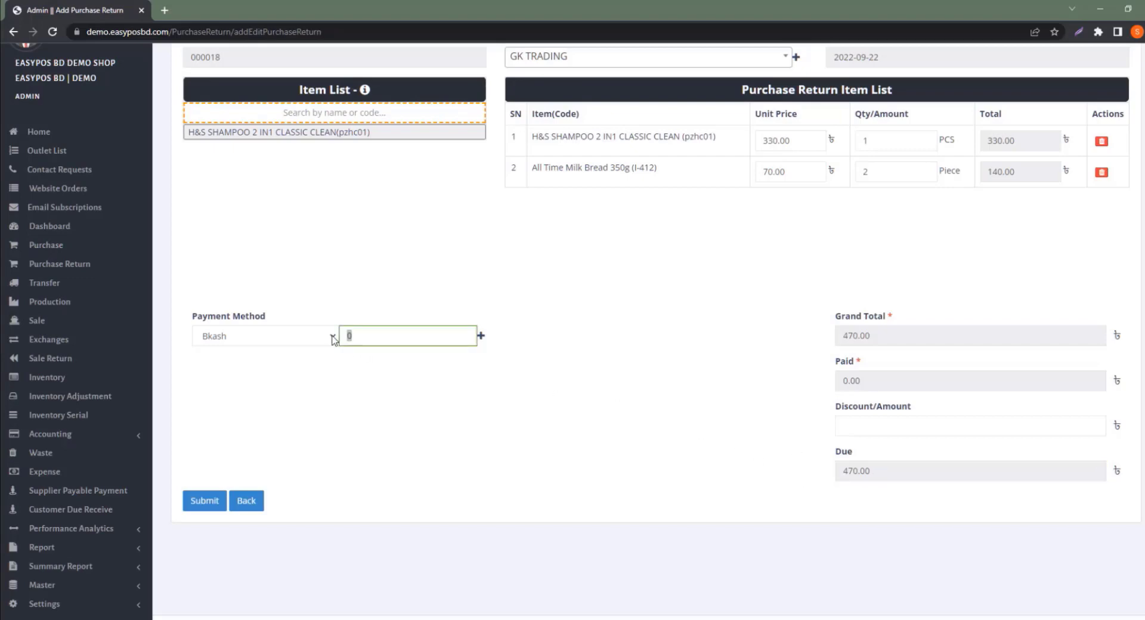
{"action": "type", "text": "470"}
{"action": "left_click", "coordinate": [198, 504]}
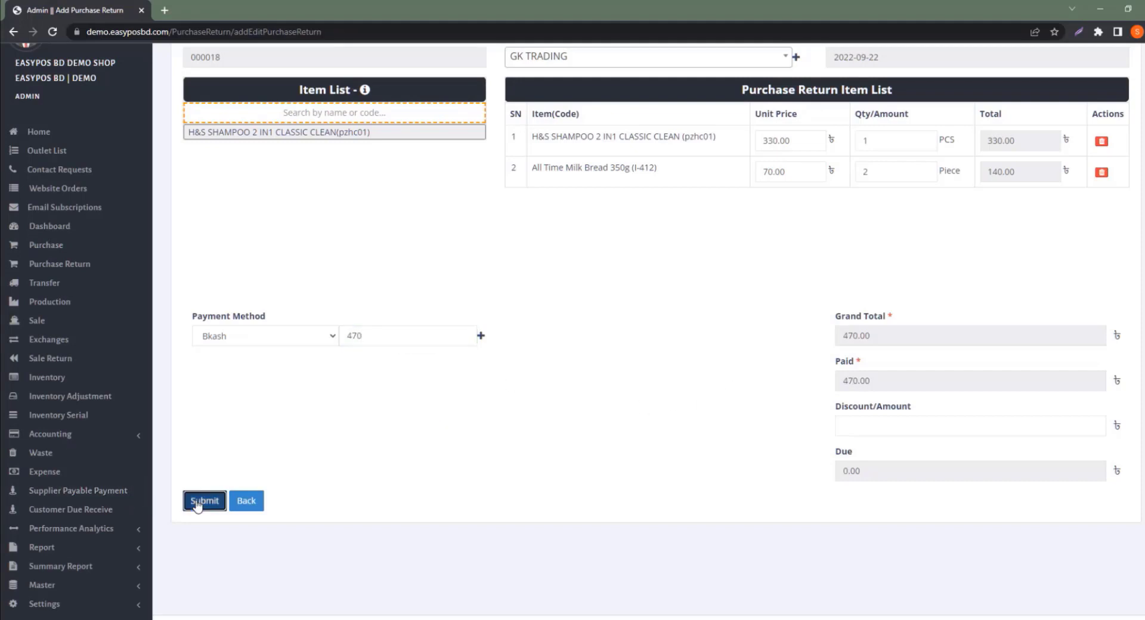